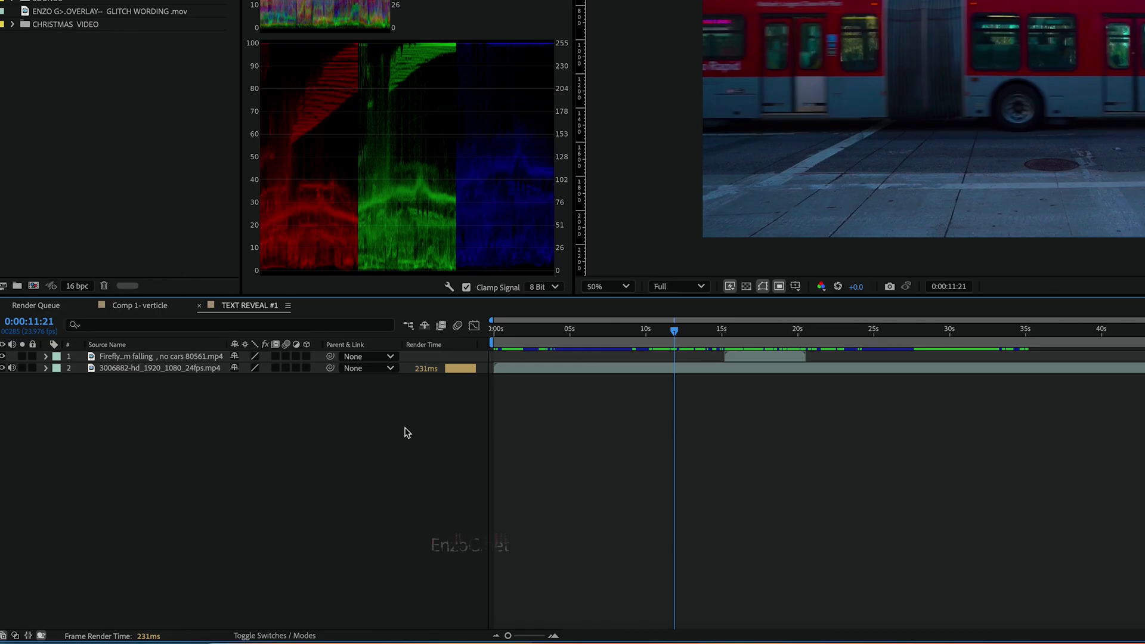
Create a text layer in the TEXT REVEAL #1 composition that reads EFFECTS
right_click(300, 490)
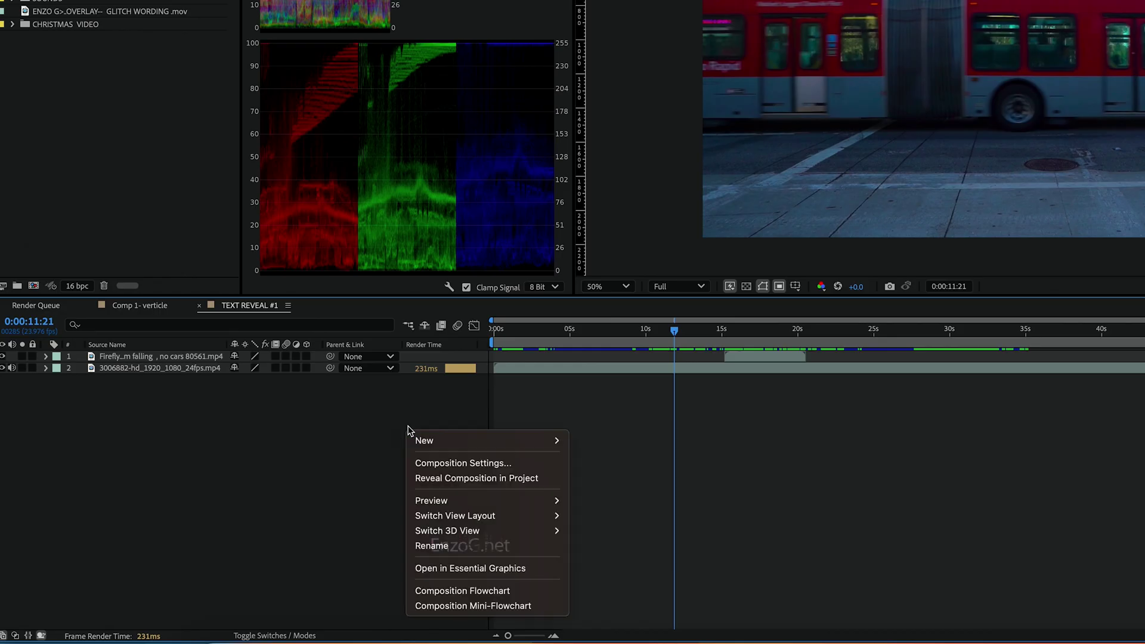
mouse_move(315, 500)
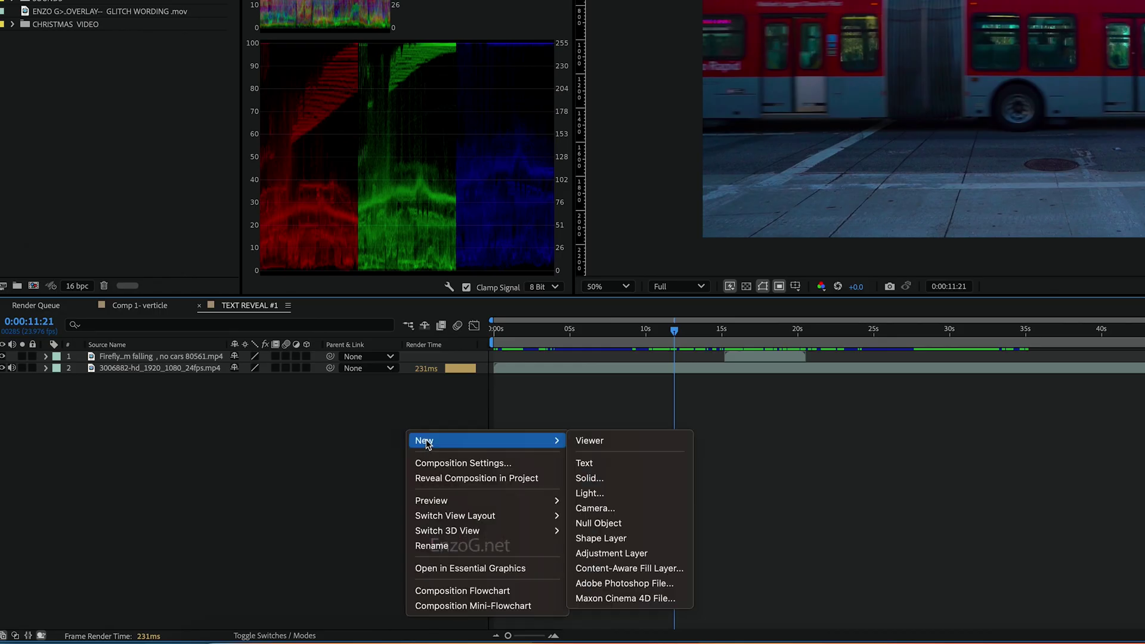
left_click(611, 464)
type("EFFECTS")
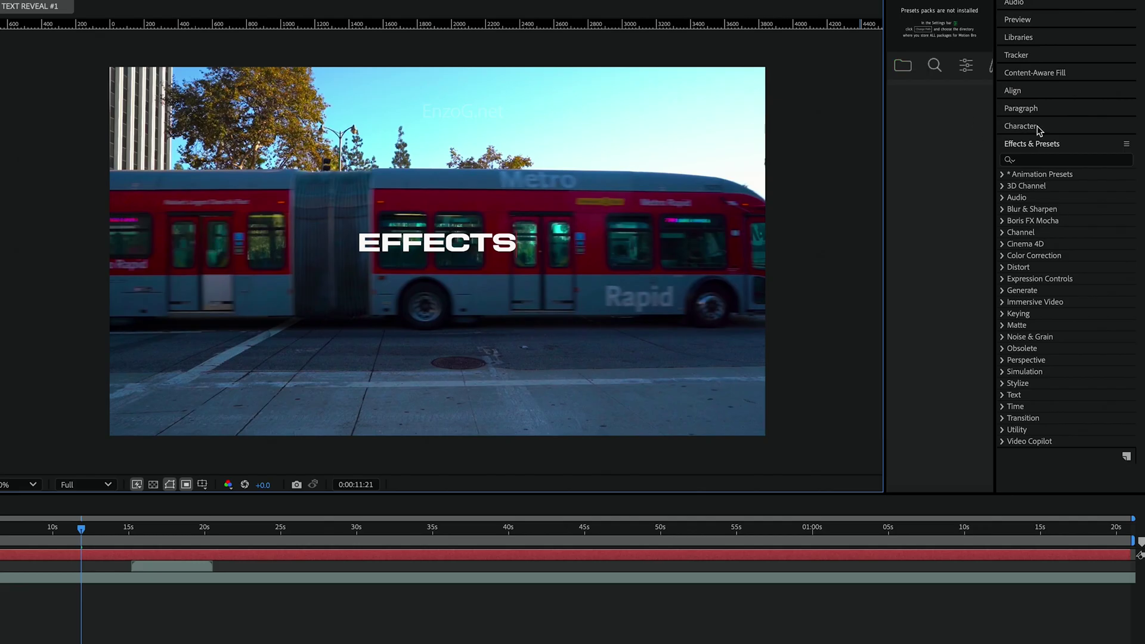
Enlarge the EFFECTS text to a font size of 469 px with a vertical scale of 151%
left_click(1036, 130)
key("ctrl+a")
left_click_drag(1017, 276, 1142, 278)
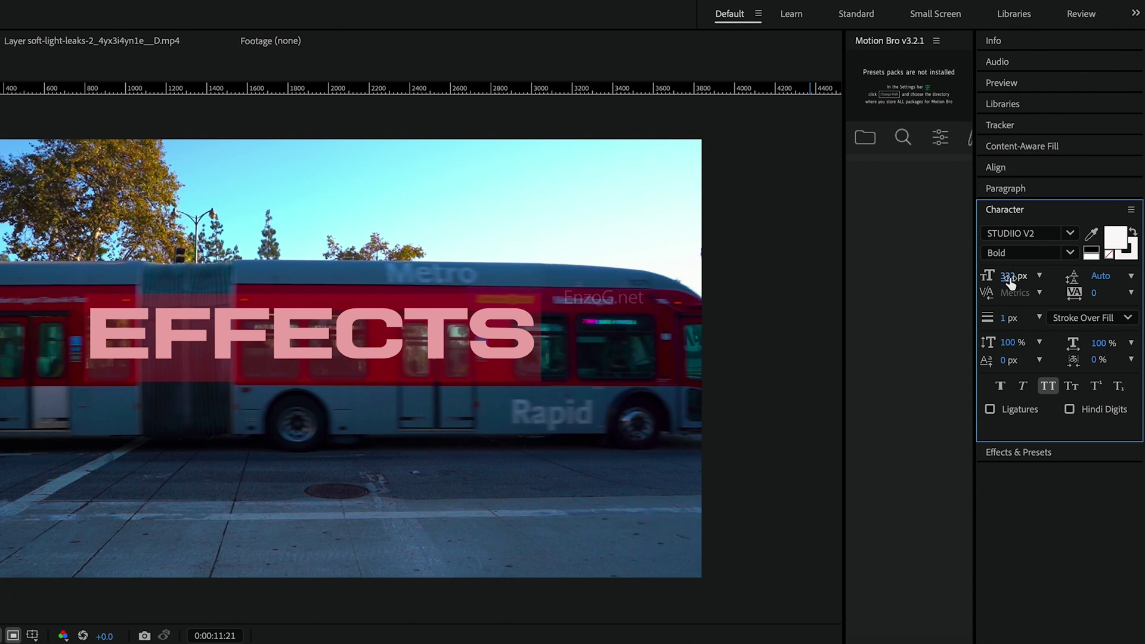
left_click_drag(1009, 282, 1057, 280)
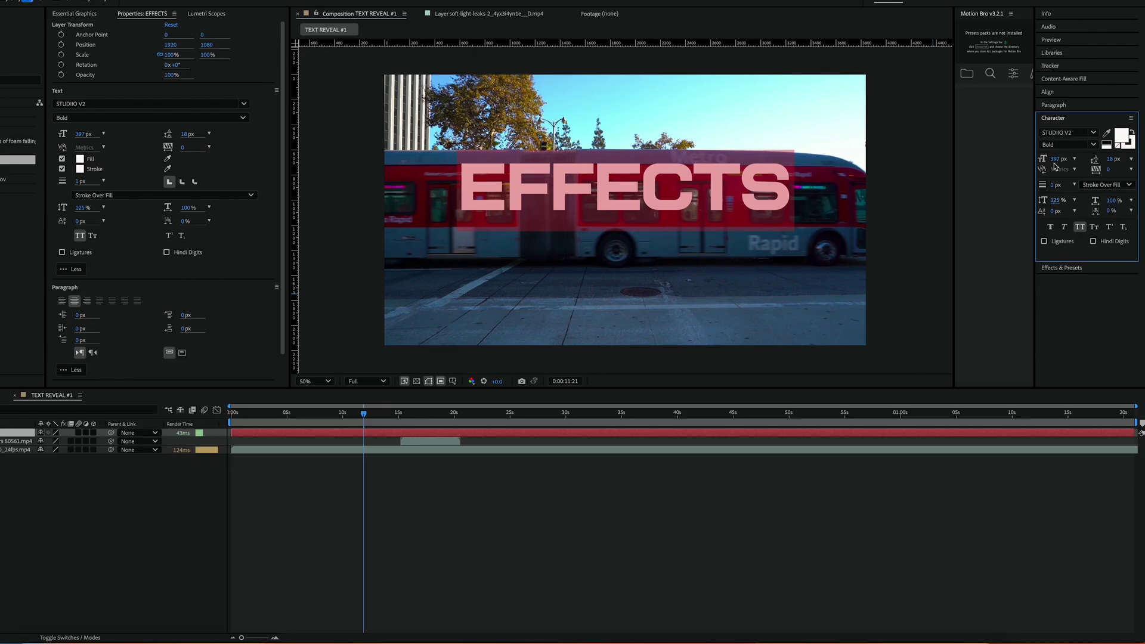
left_click_drag(1054, 166, 1086, 165)
left_click_drag(1056, 200, 1075, 166)
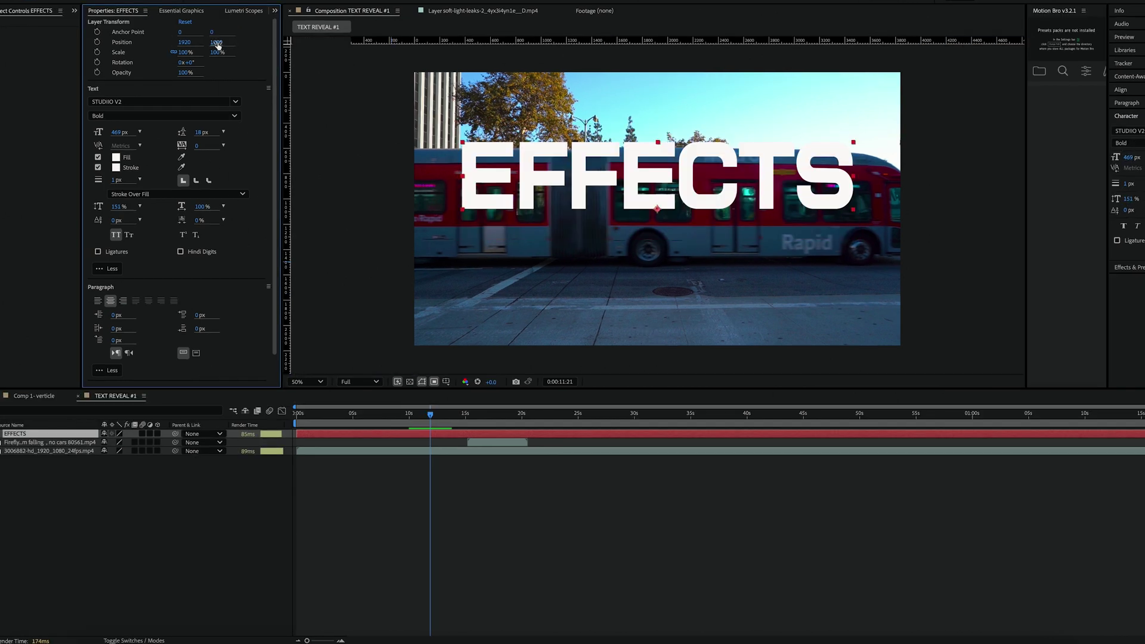
Lower the EFFECTS text to a Y position of 1587 so it stands on the street
left_click_drag(217, 44, 468, 42)
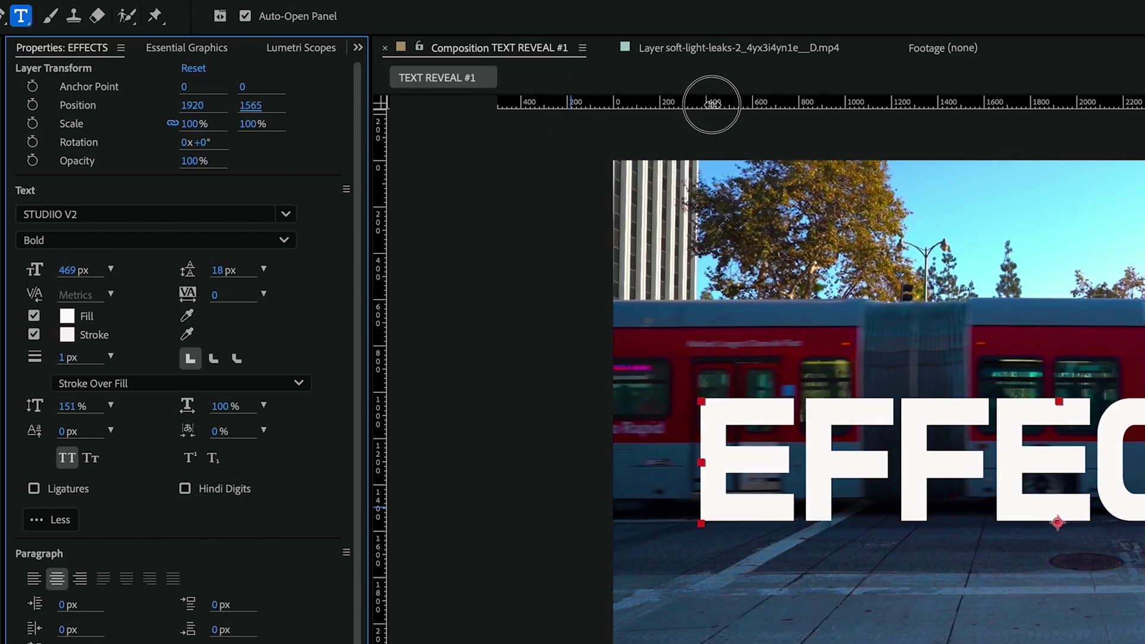
left_click_drag(712, 104, 643, 145)
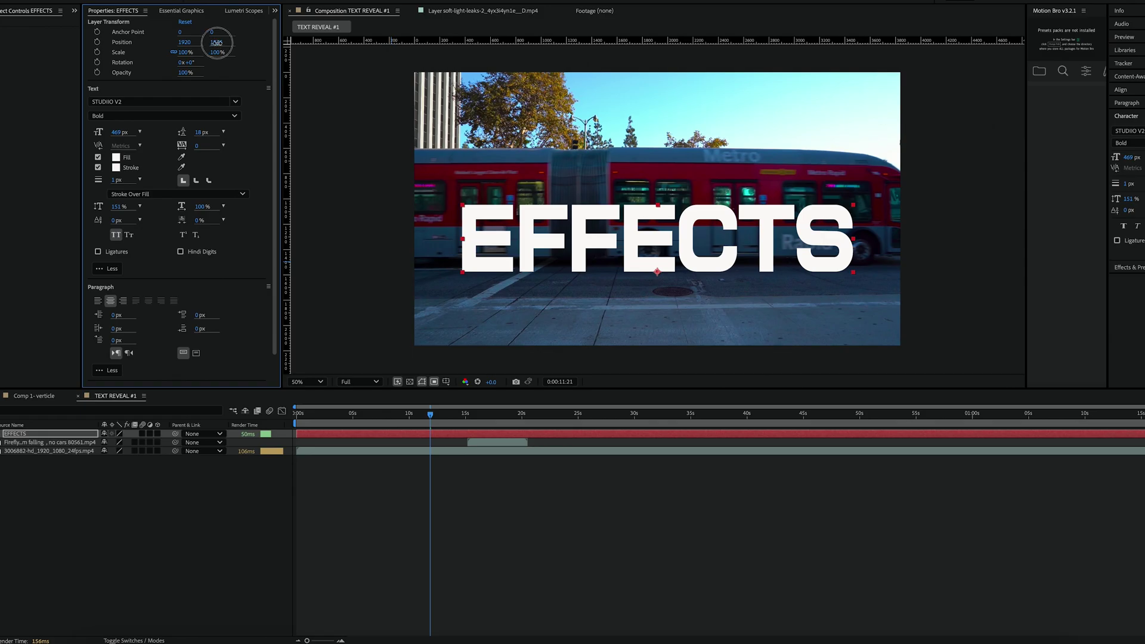
left_click_drag(256, 102, 270, 112)
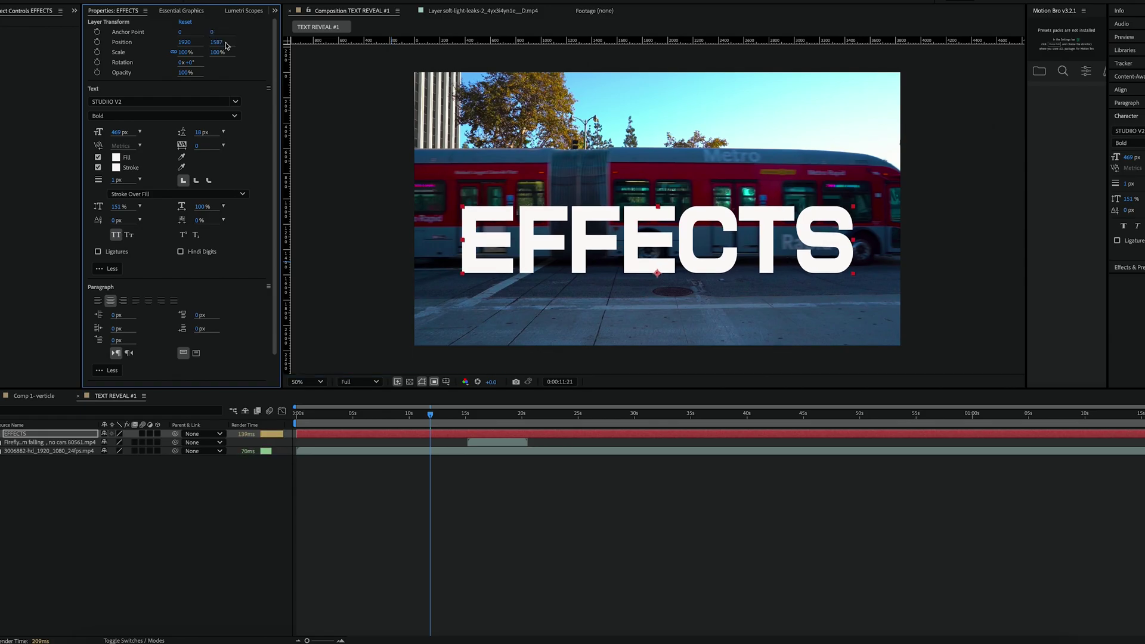
left_click(507, 499)
left_click(24, 437)
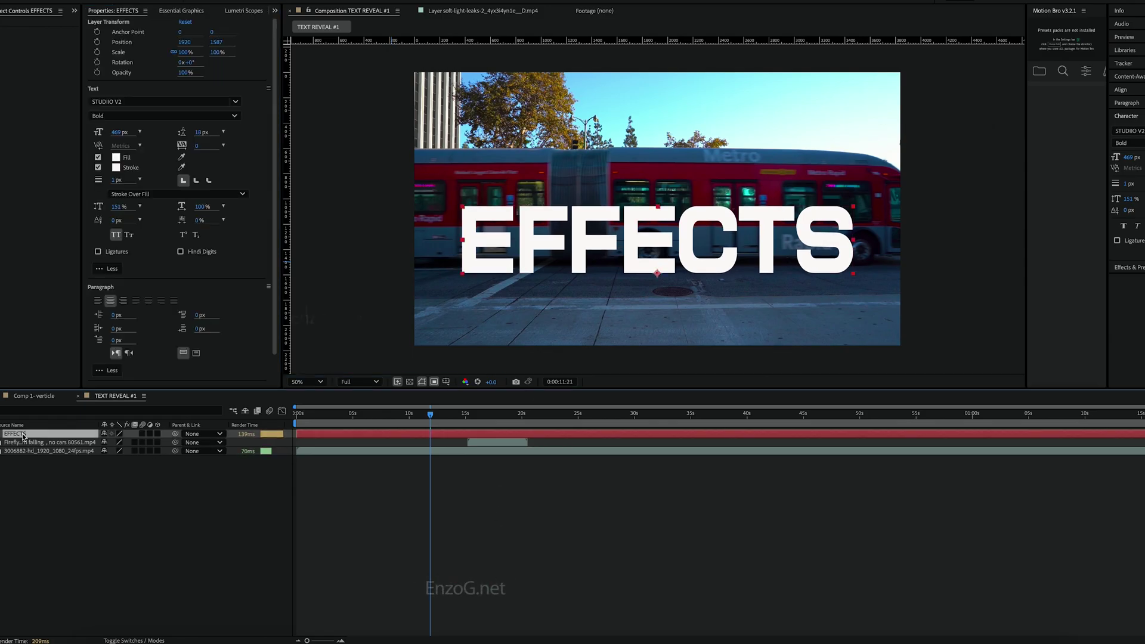
Add a two-node camera layer named Camera 1 with the offered settings
right_click(226, 505)
mouse_move(276, 512)
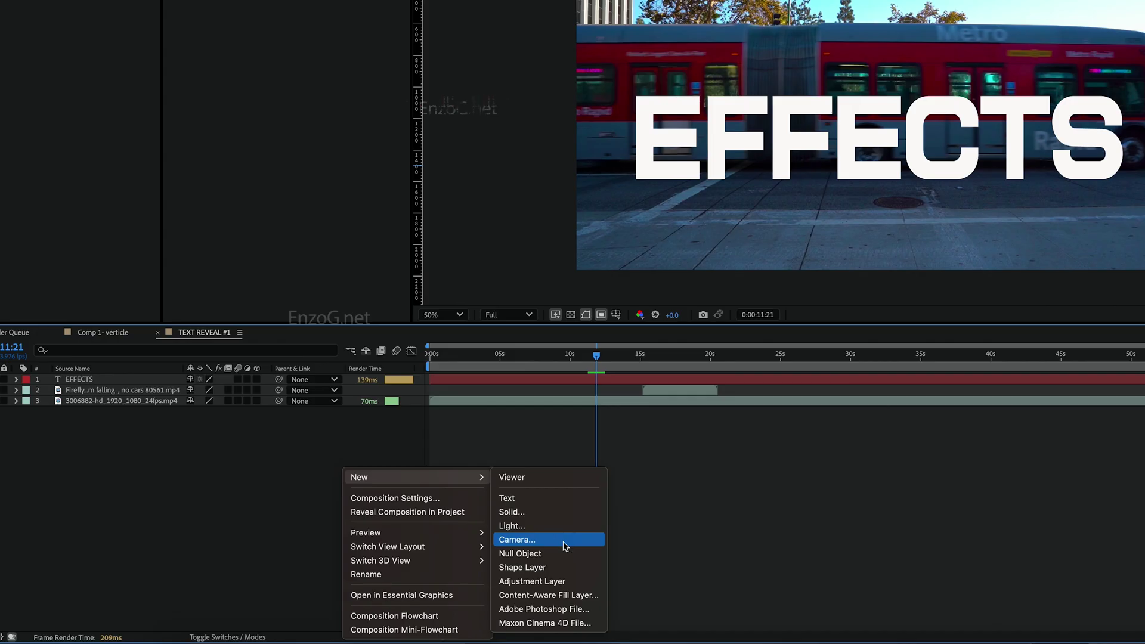
left_click(408, 563)
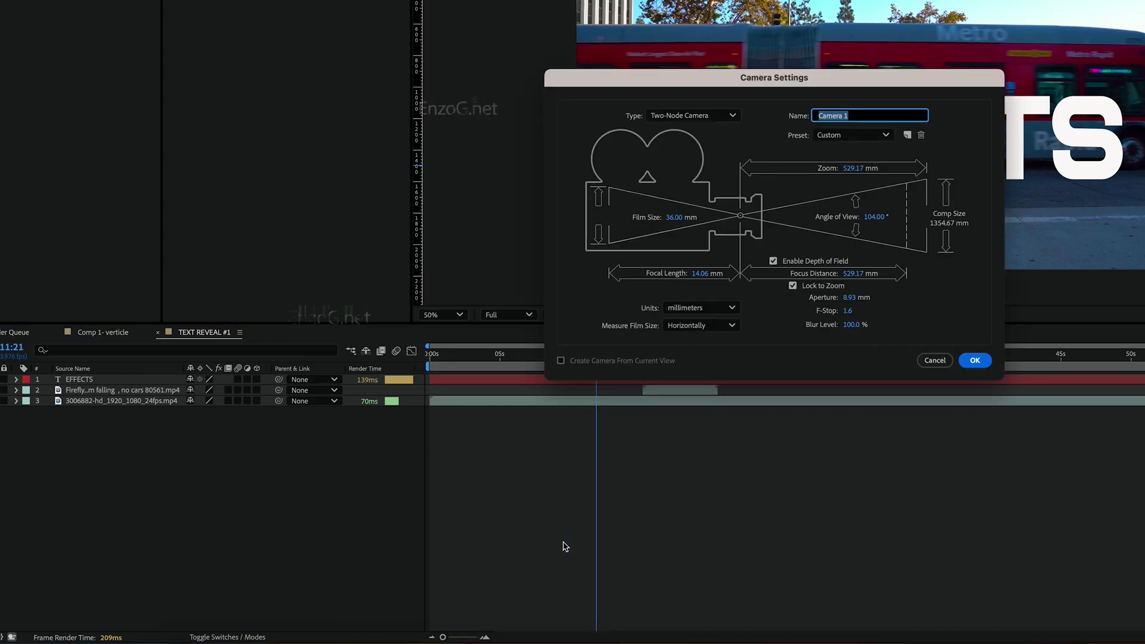
left_click(974, 361)
key("Return")
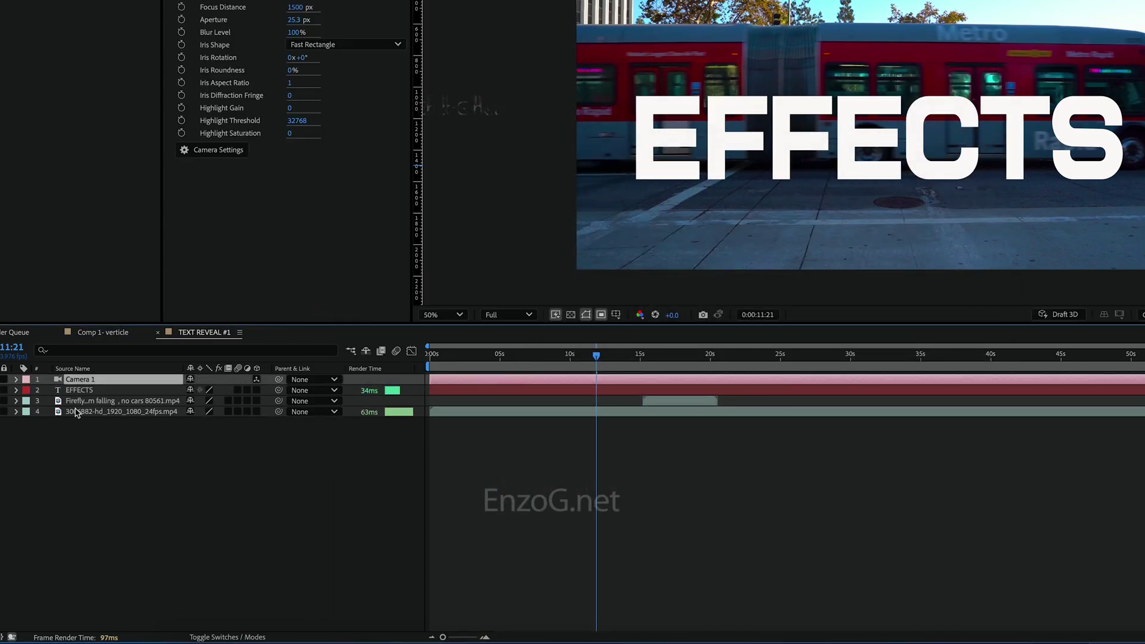
Make the EFFECTS text layer 3D and duplicate it
left_click(108, 391)
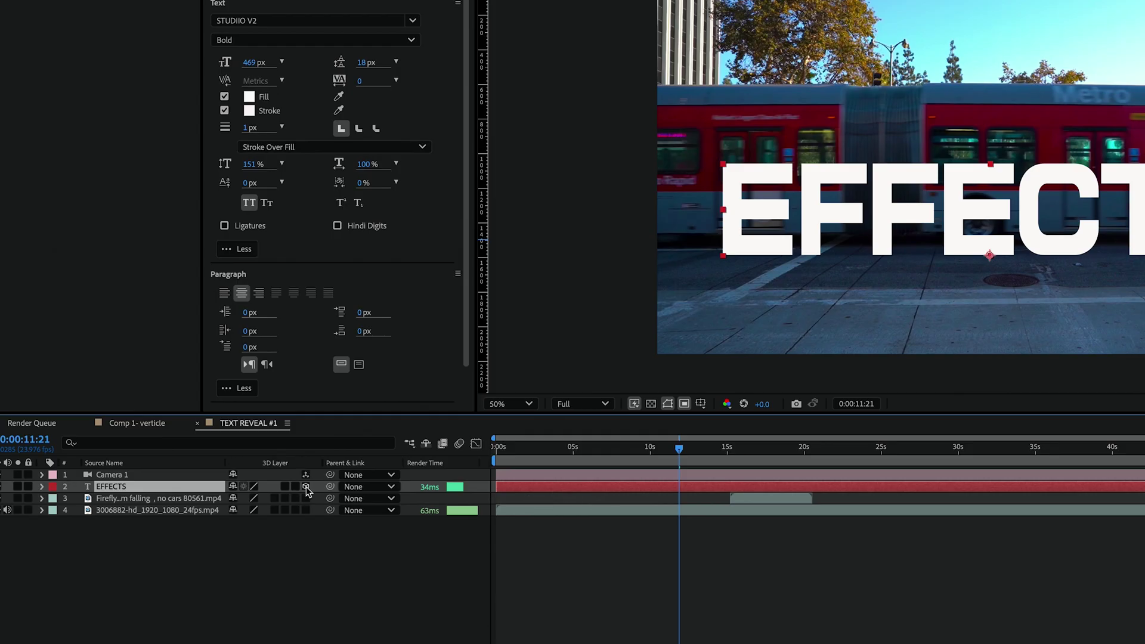
left_click(306, 486)
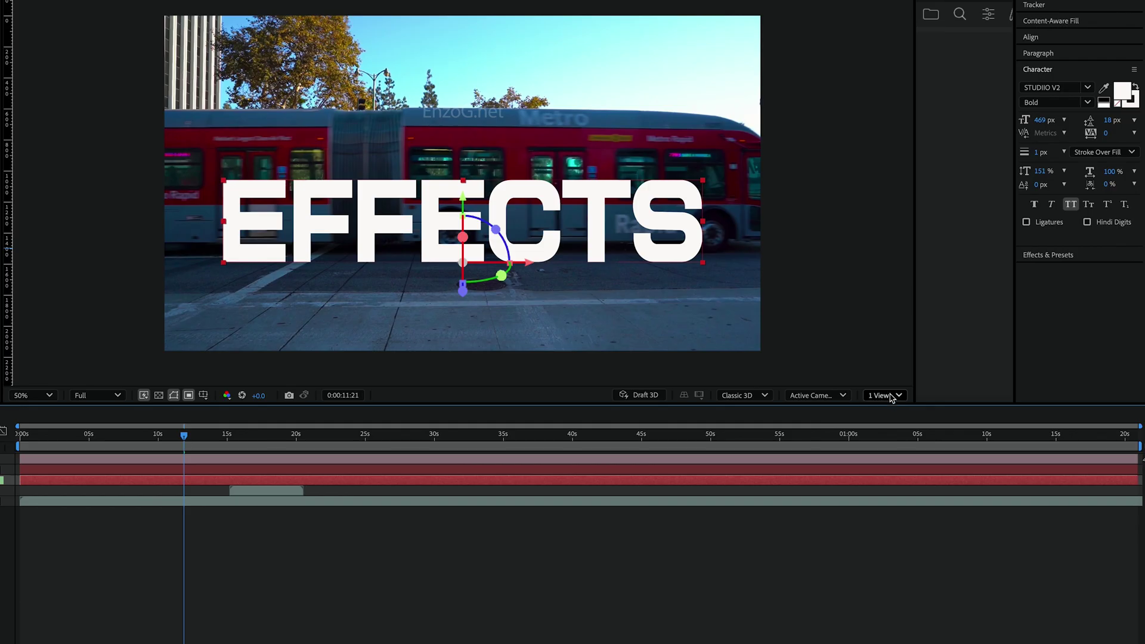
Split the composition viewer into 2 Views and set the secondary view to Left
left_click(882, 396)
left_click(889, 429)
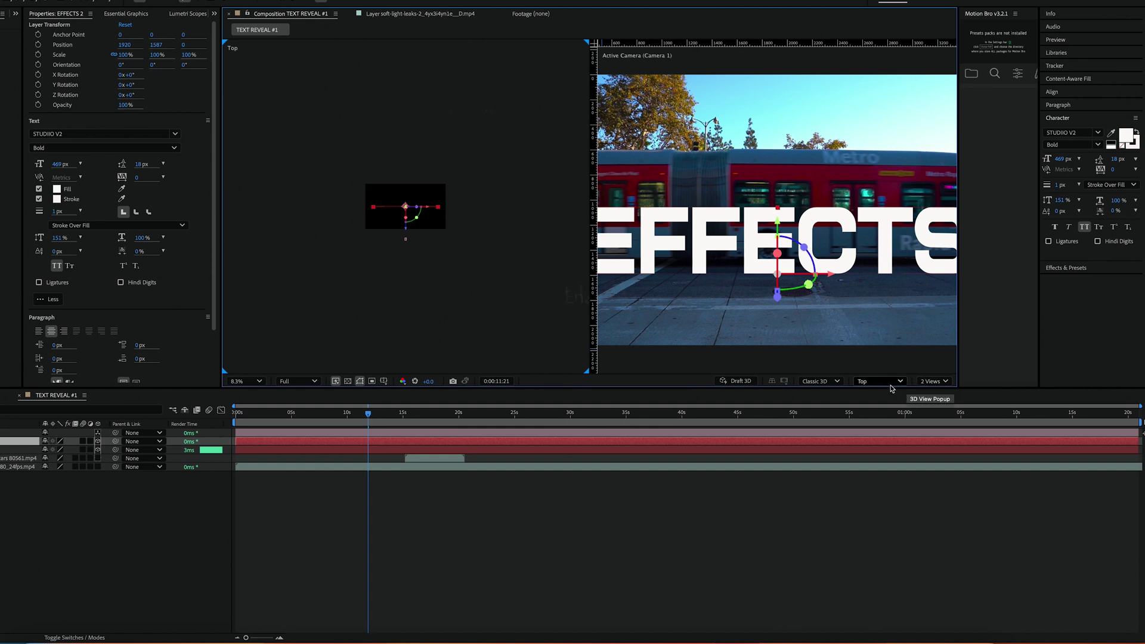
left_click(831, 396)
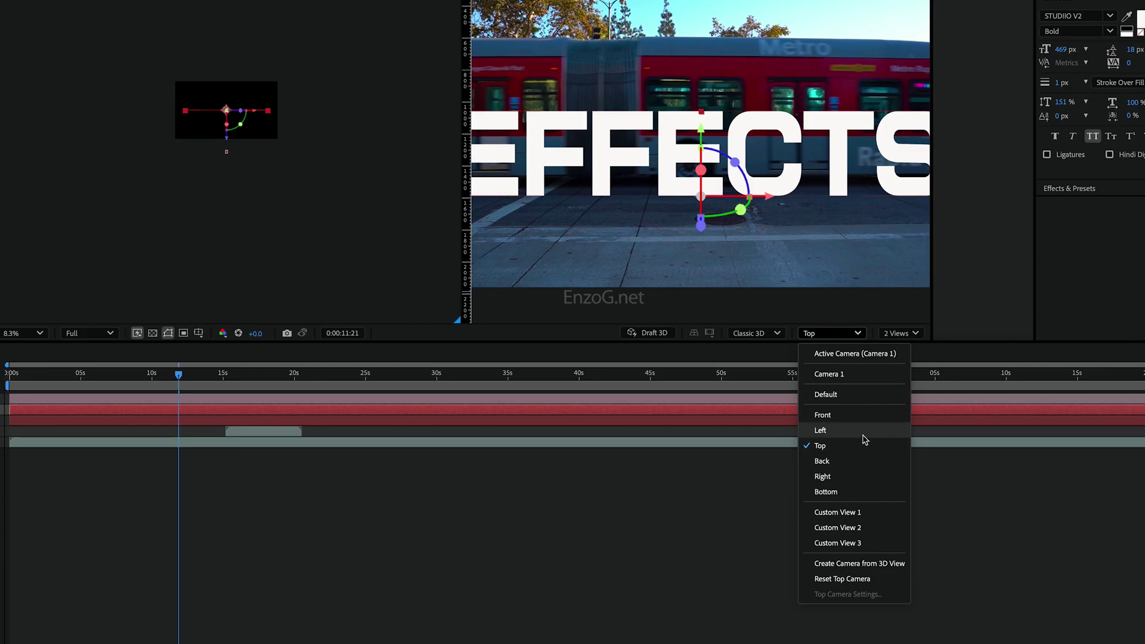
left_click(874, 458)
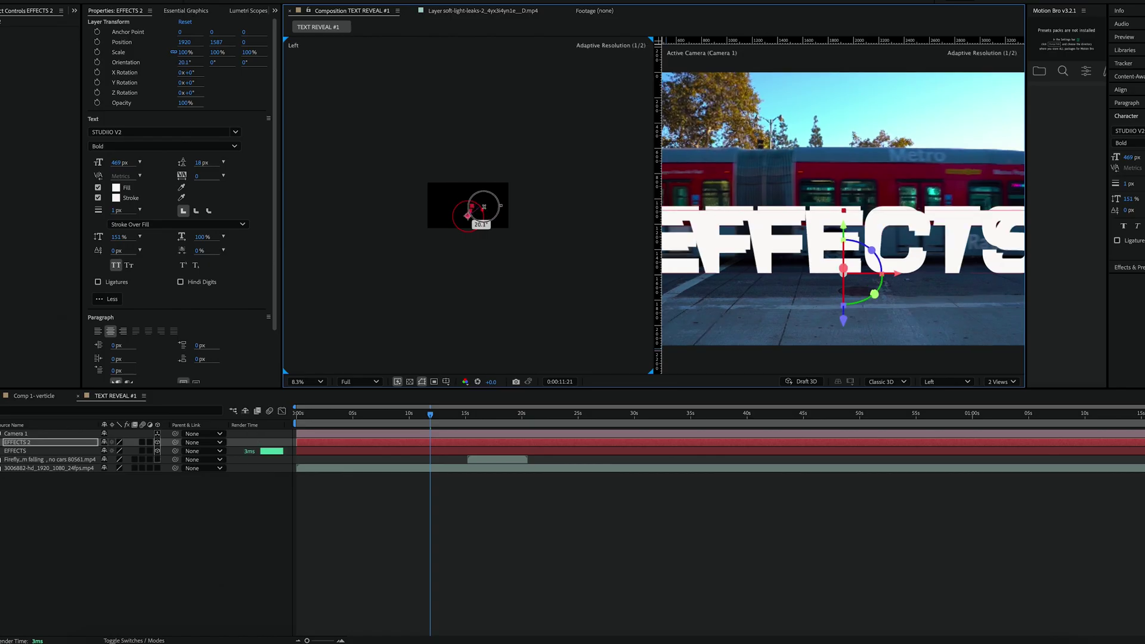
Rotate the EFFECTS 2 layer around its X axis to an orientation of about 90.4° so it lies flat on the street
left_click_drag(249, 106, 286, 123)
left_click_drag(515, 217, 515, 238)
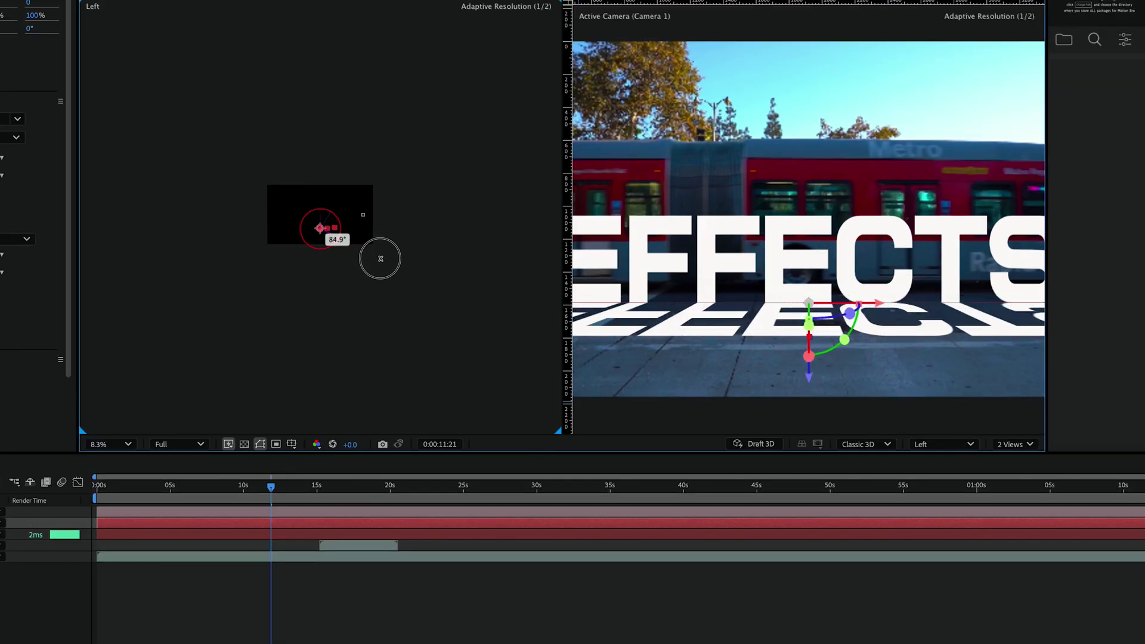
left_click_drag(381, 258, 379, 263)
Set the blending mode of the EFFECTS 2 layer to Soft Light
left_click(425, 633)
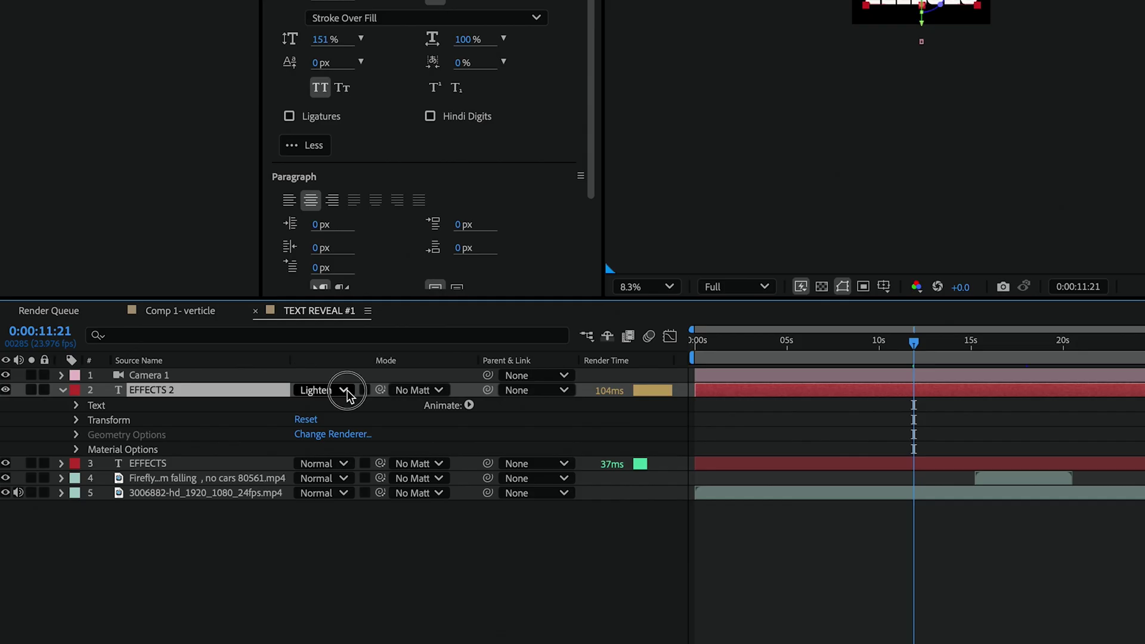
left_click(415, 227)
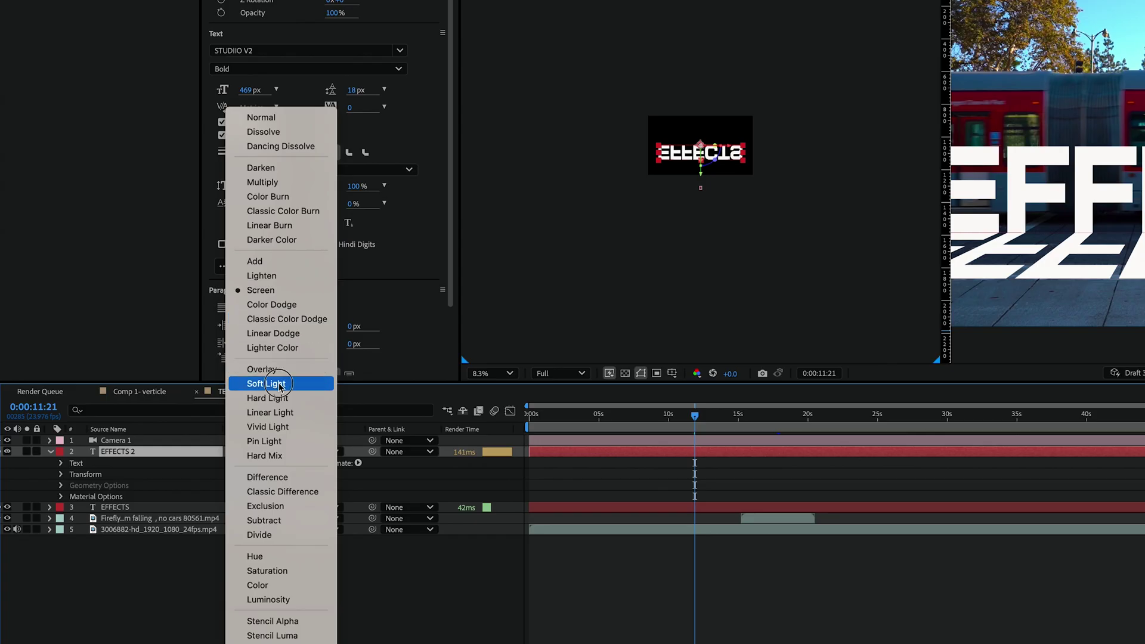
left_click(279, 387)
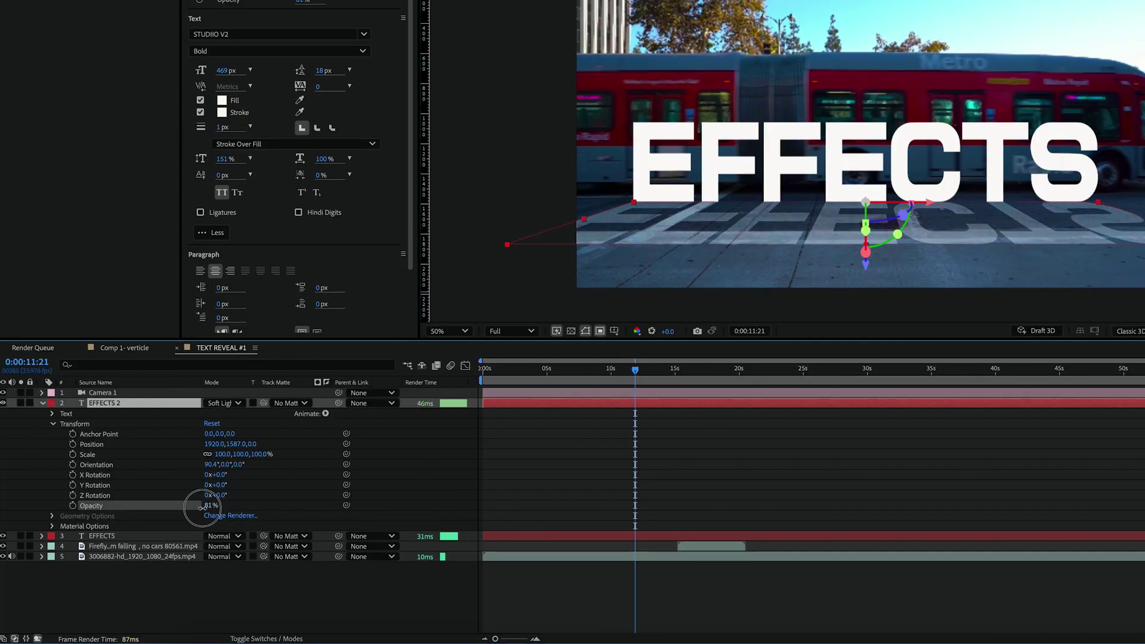
Reduce the EFFECTS 2 layer's opacity to 47% and change its text fill to near-black 040404
left_click_drag(203, 507, 182, 507)
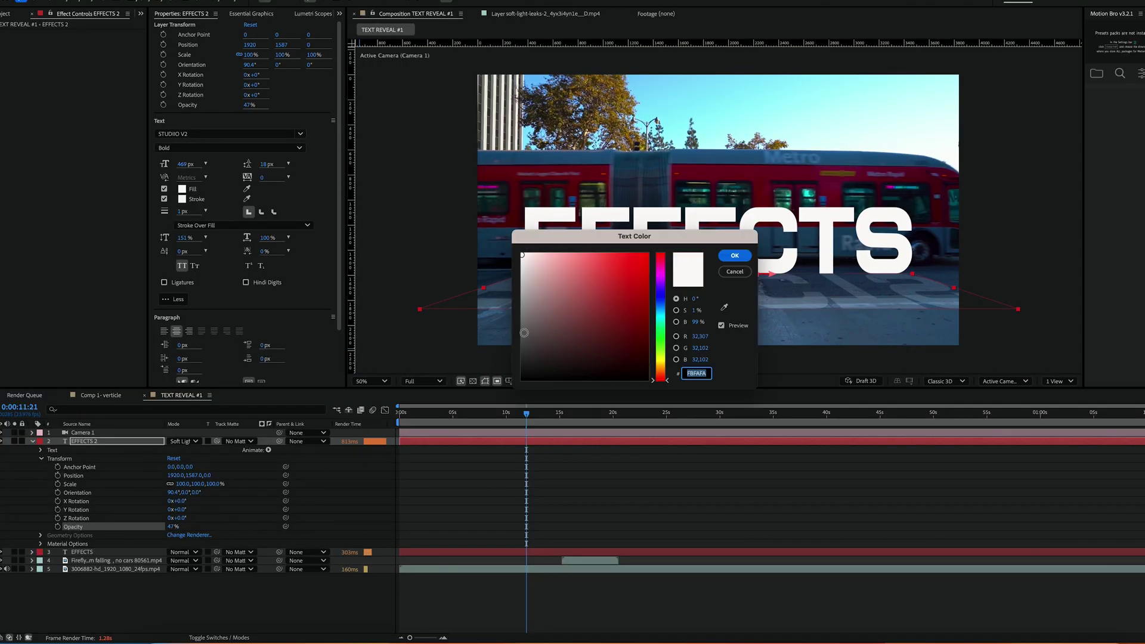
left_click_drag(524, 333, 505, 389)
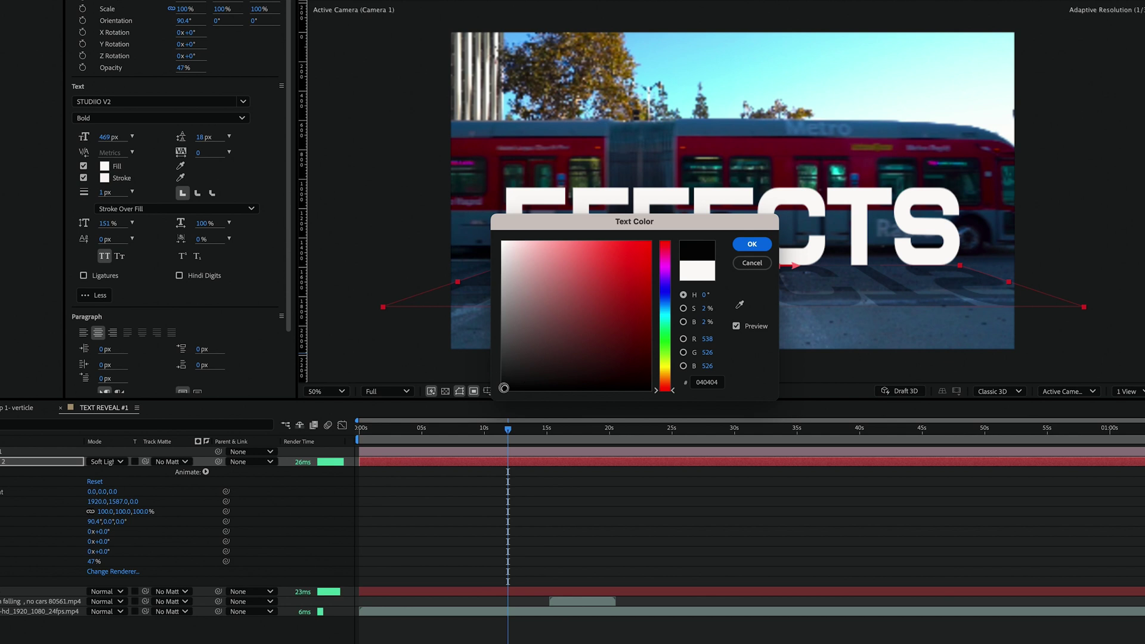
left_click(749, 240)
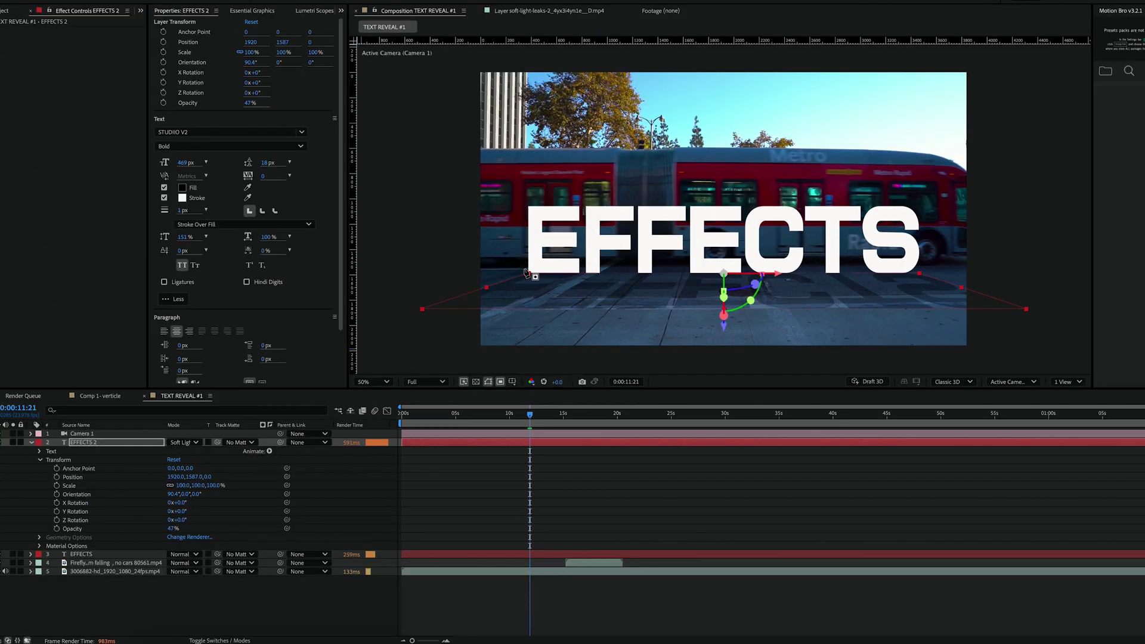
Draw a four-point mask around the flat shadow text on EFFECTS 2, with its lower corners pulled outward to the frame's sides
left_click(526, 267)
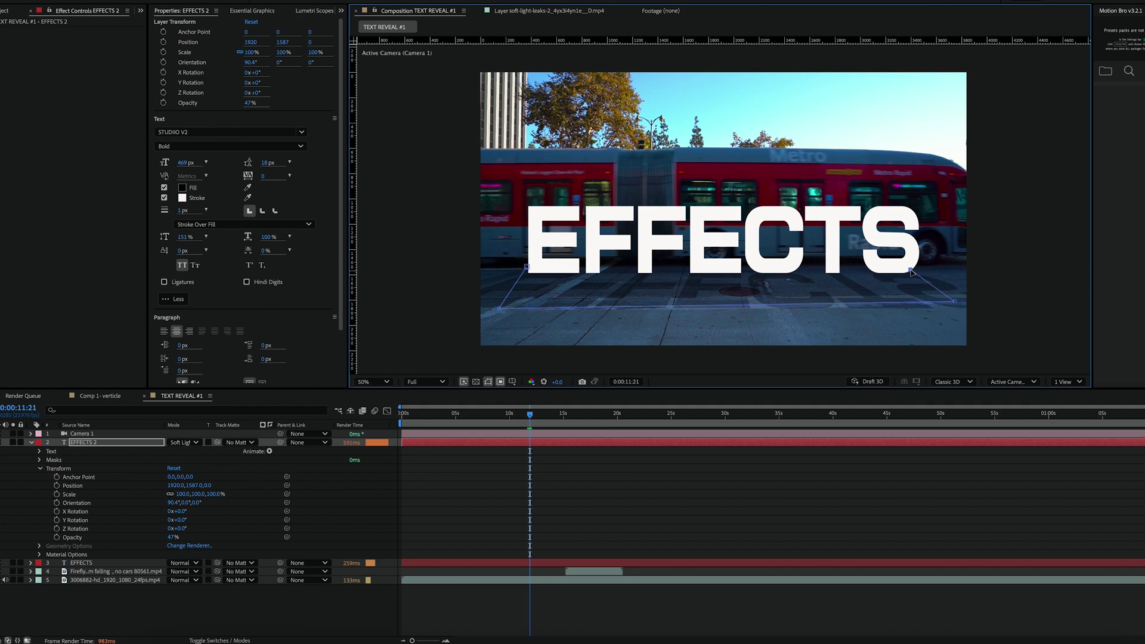
left_click_drag(525, 267, 528, 270)
left_click_drag(500, 308, 471, 312)
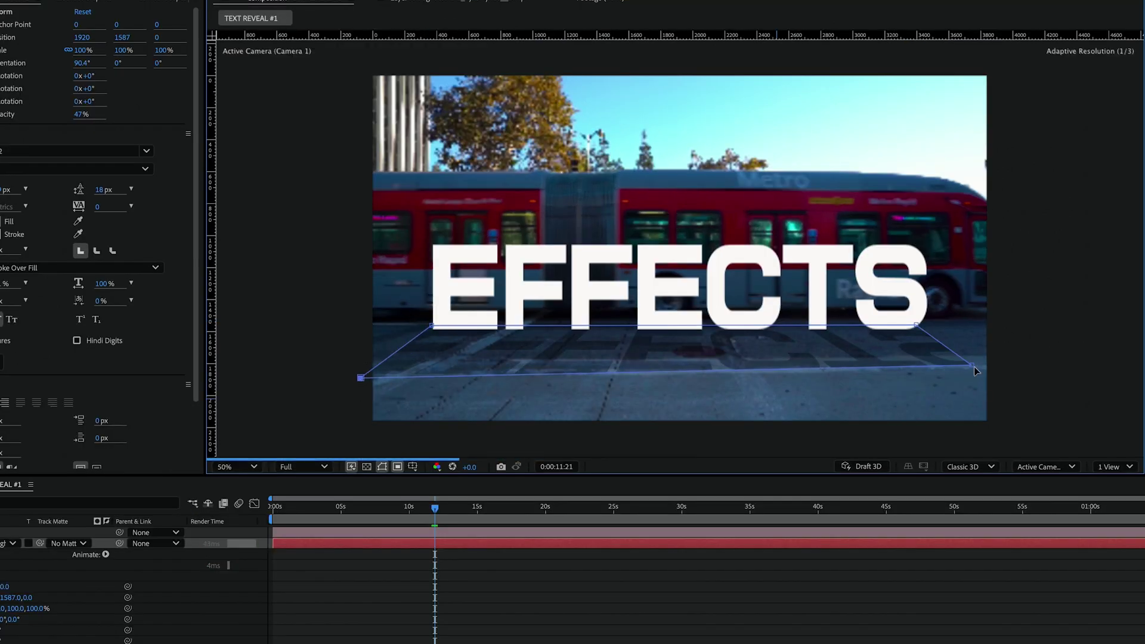
left_click_drag(955, 302, 967, 308)
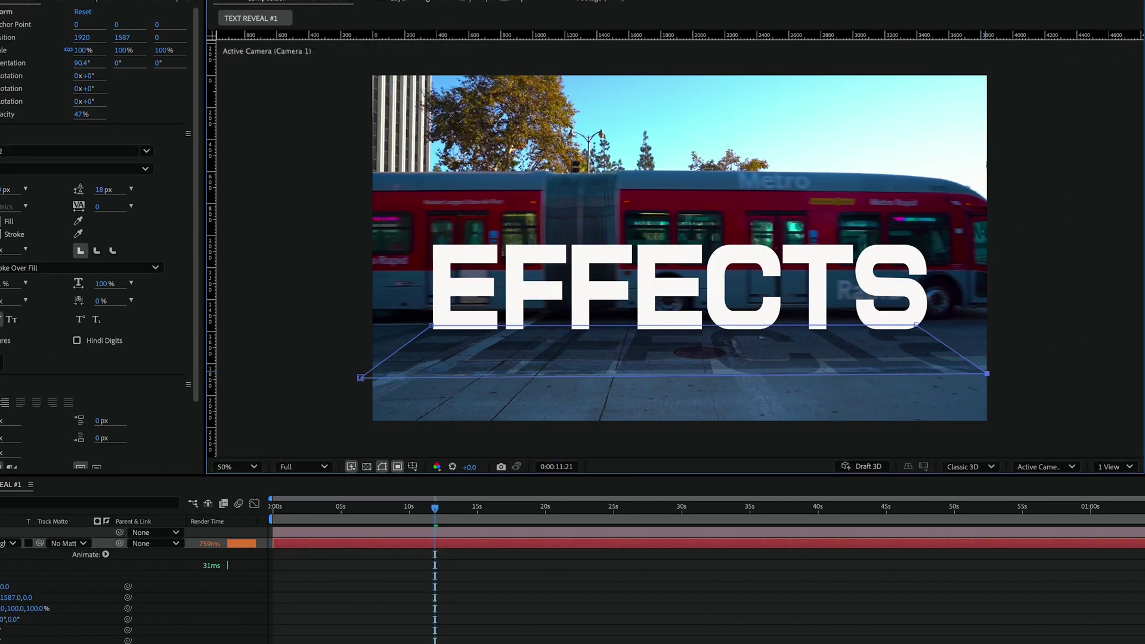
Refine the EFFECTS 2 mask by moving its two upper corners inward beneath the standing text
left_click_drag(18, 598, 187, 612)
left_click_drag(916, 326, 883, 326)
left_click_drag(432, 326, 456, 328)
left_click_drag(883, 327, 880, 328)
left_click_drag(455, 328, 456, 330)
left_click_drag(883, 331, 886, 329)
Duplicate the original EFFECTS layer and set the duplicate's fill to none, keeping its white stroke
left_click(345, 380)
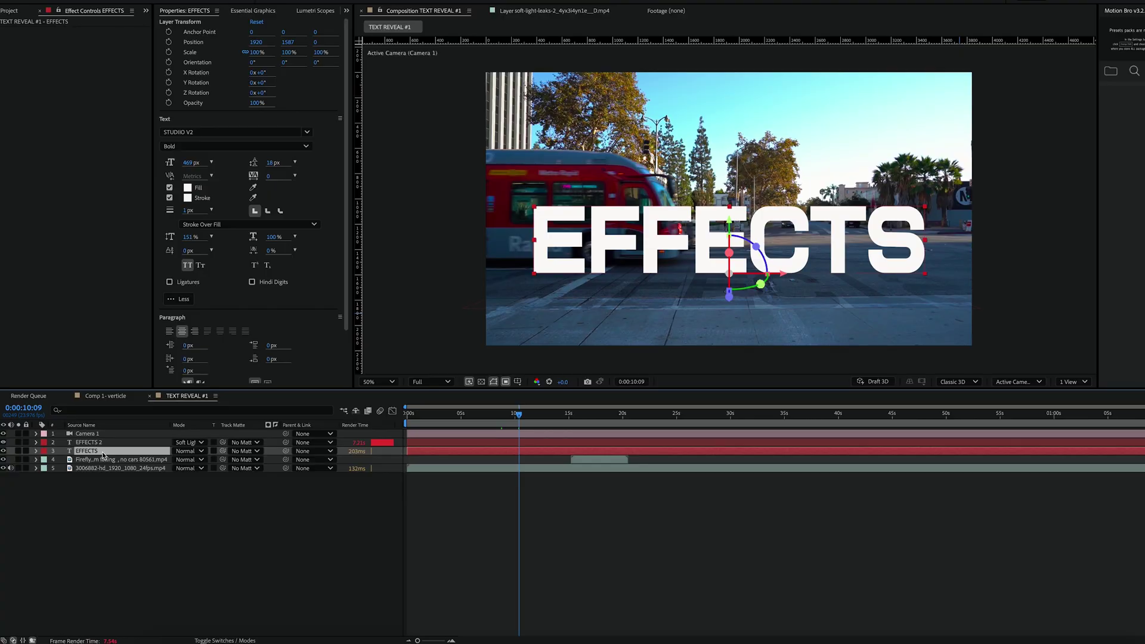
key("ctrl+d")
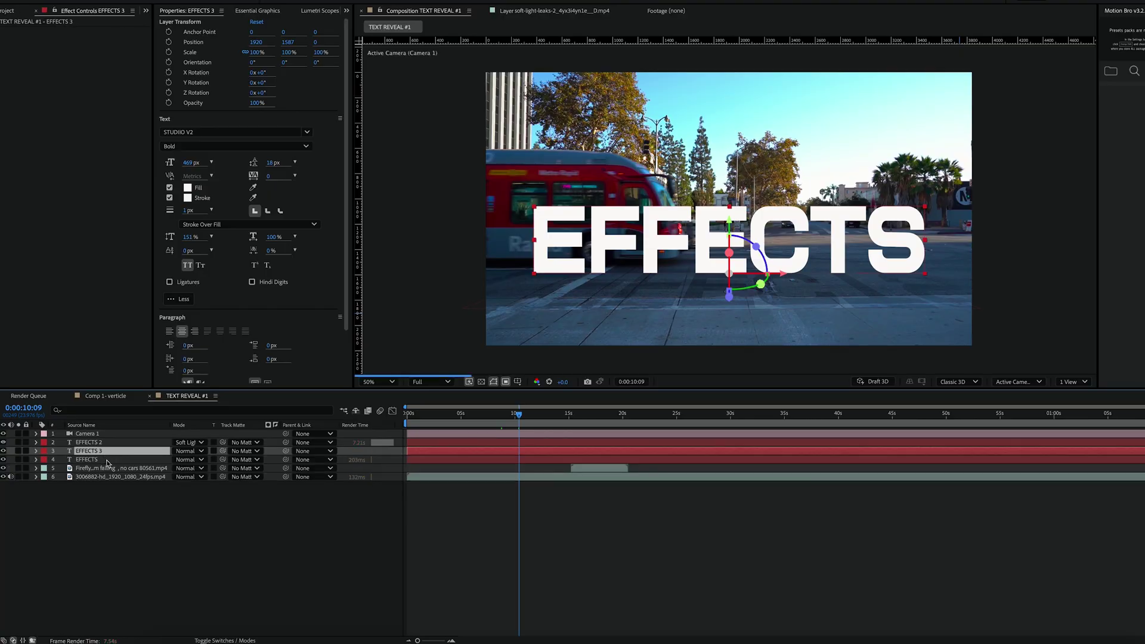
left_click(1110, 176)
left_click(1123, 146)
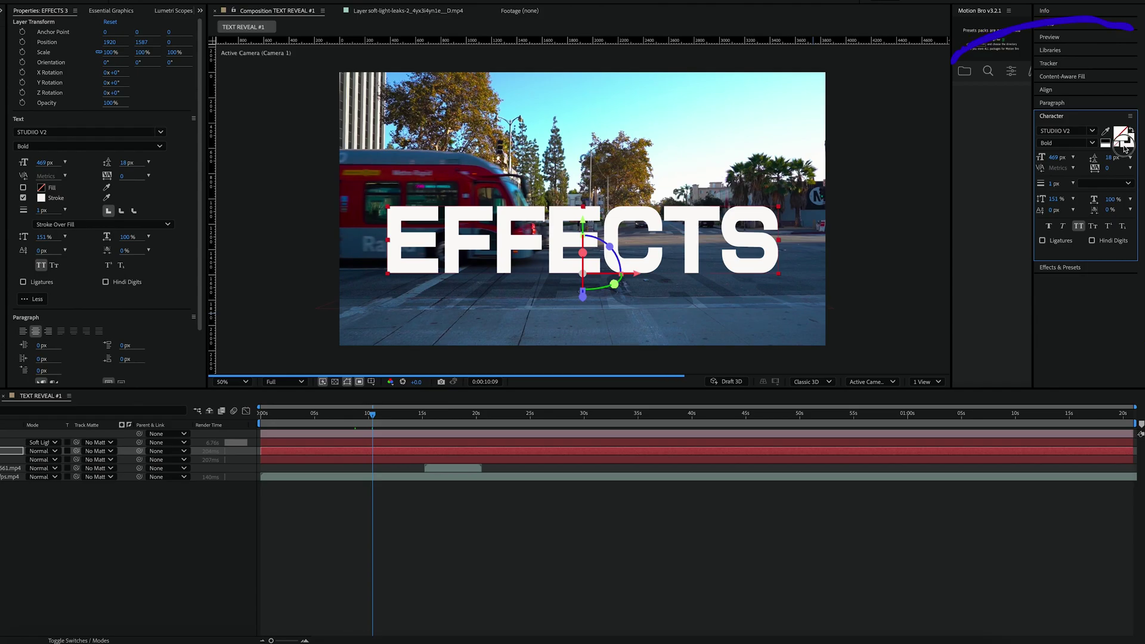
left_click(1125, 147)
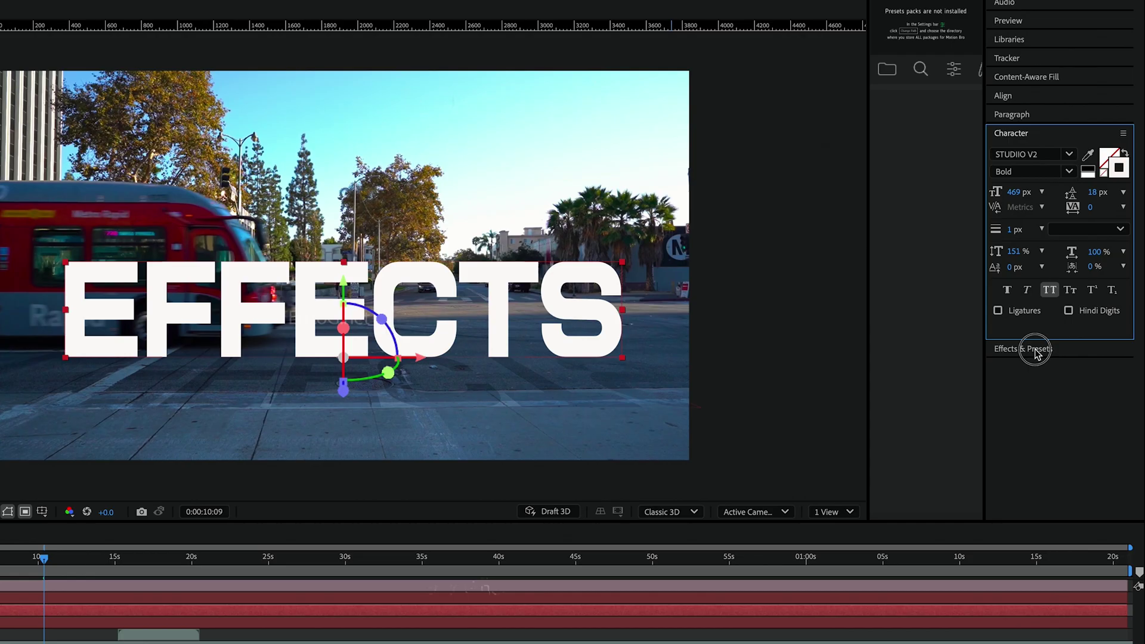
Find the Drop Shadow effect and apply it to the EFFECTS 3 layer
left_click(1059, 268)
left_click(1050, 169)
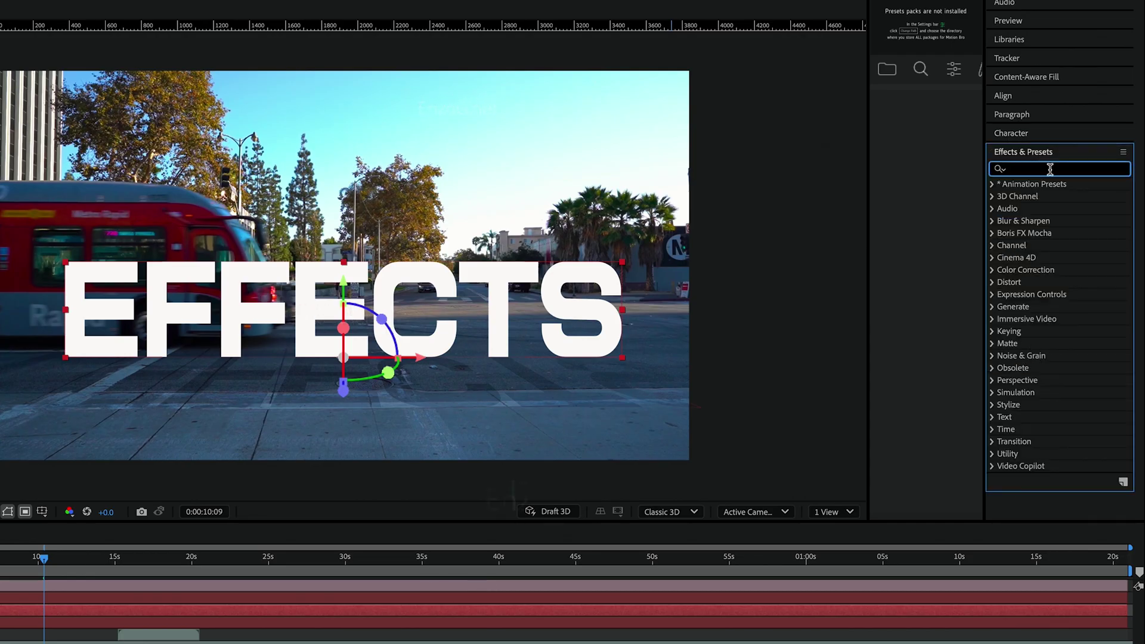
type("drop")
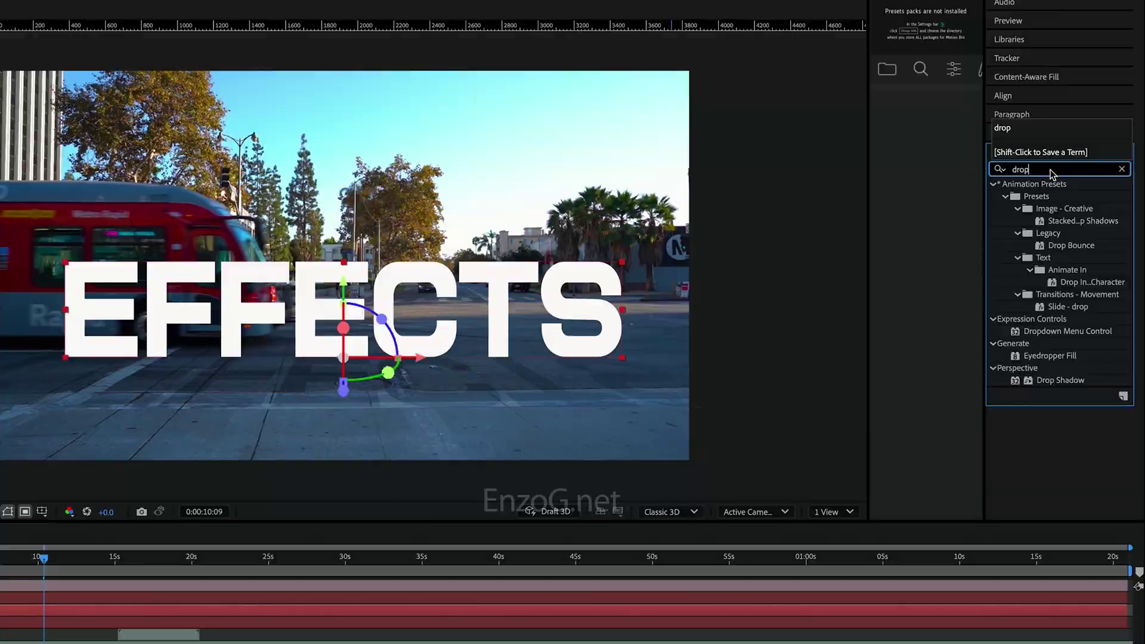
left_click_drag(1060, 380, 103, 450)
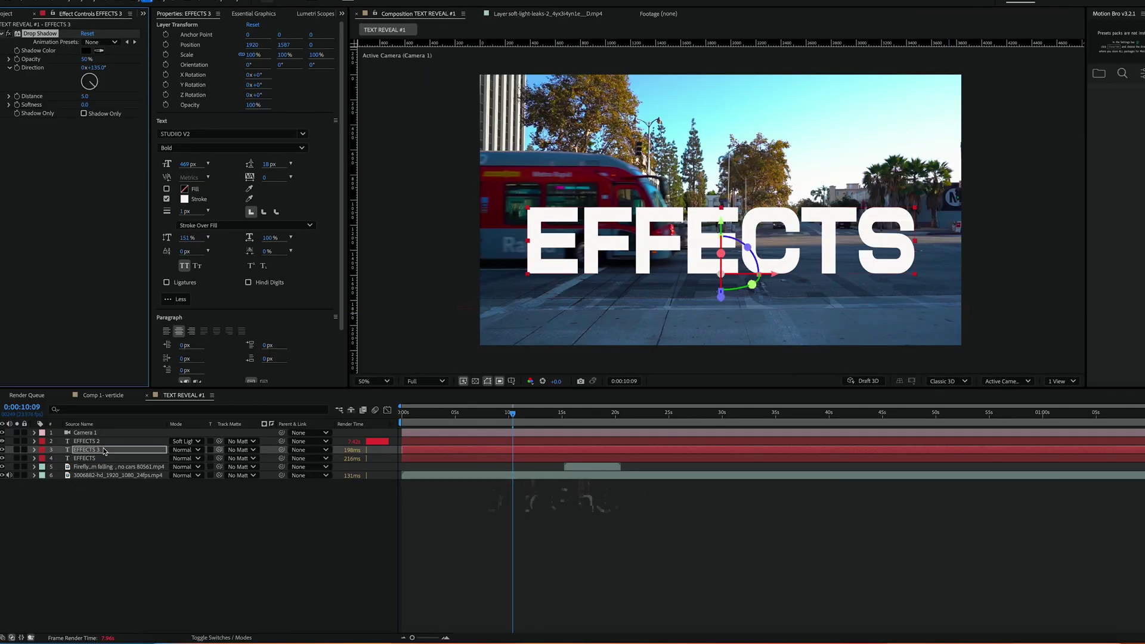
Apply the Drop Shadow effect to the original EFFECTS layer, and hide all three EFFECTS text layers
left_click_drag(1134, 380, 114, 457)
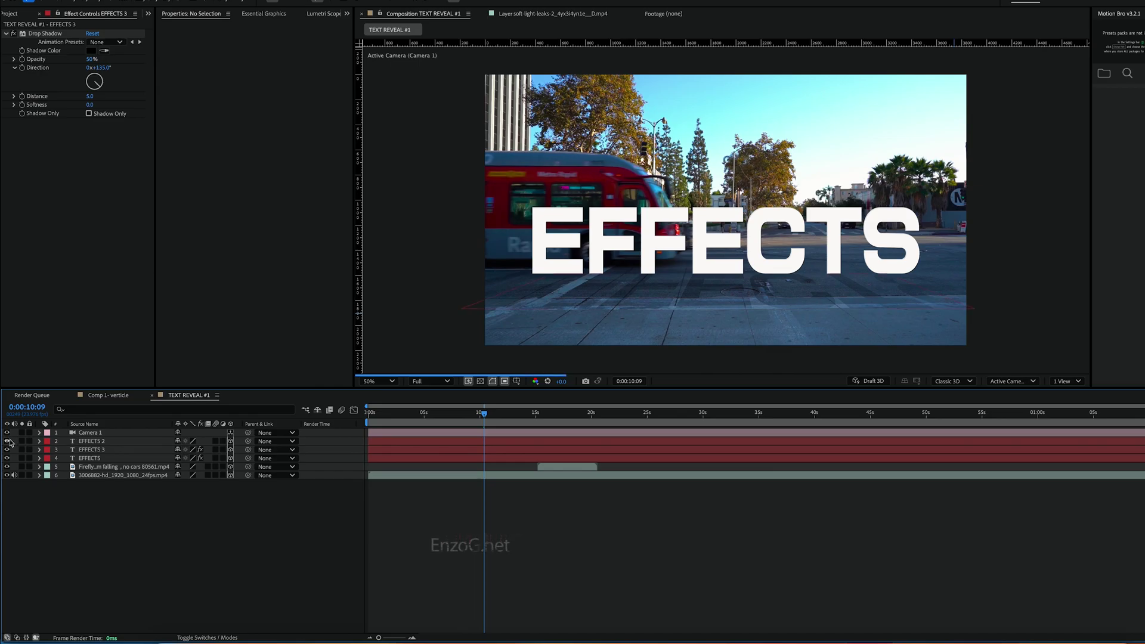
left_click(7, 441)
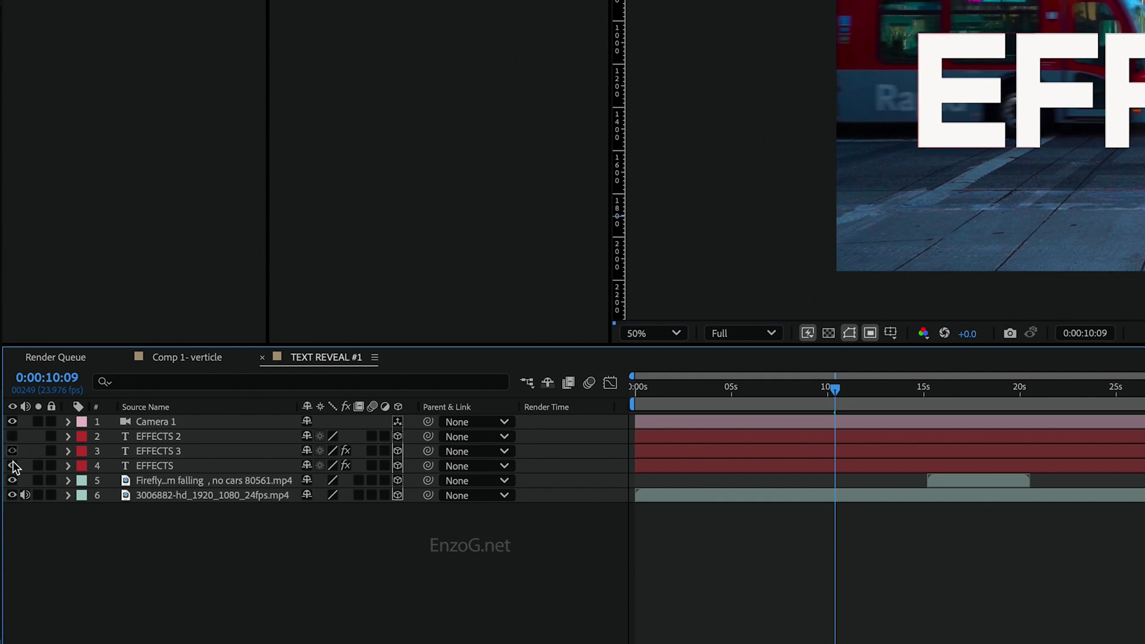
left_click(13, 466)
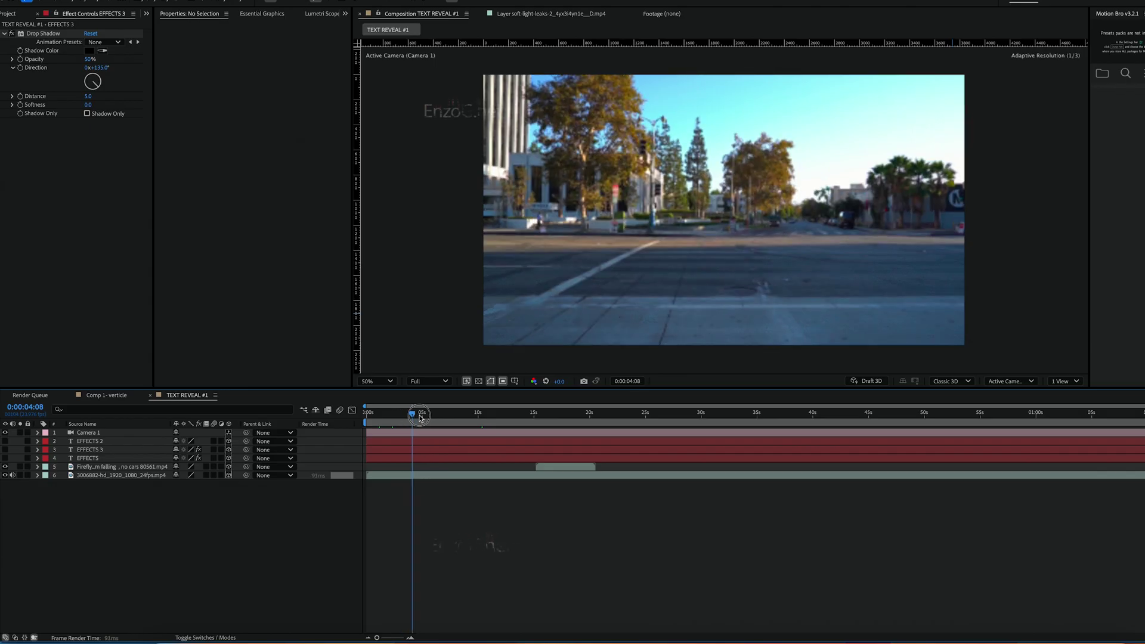
At 0:00:09:16, where the bus enters the frame, open the bus footage layer and paint over the bus with the Roto Brush
left_click_drag(412, 415, 476, 415)
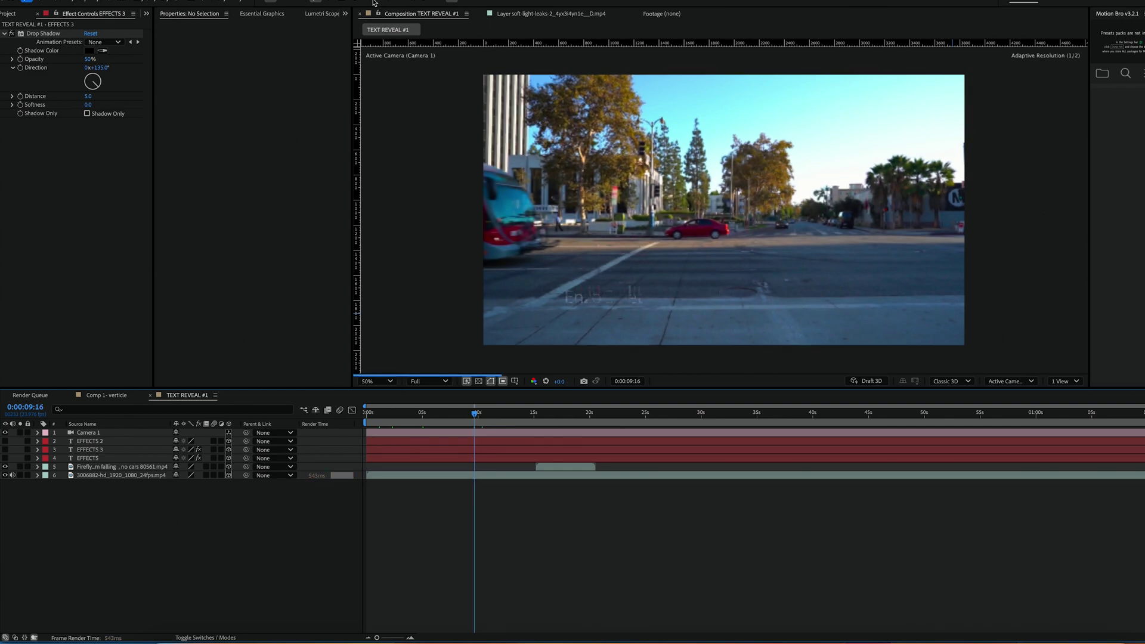
left_click(221, 13)
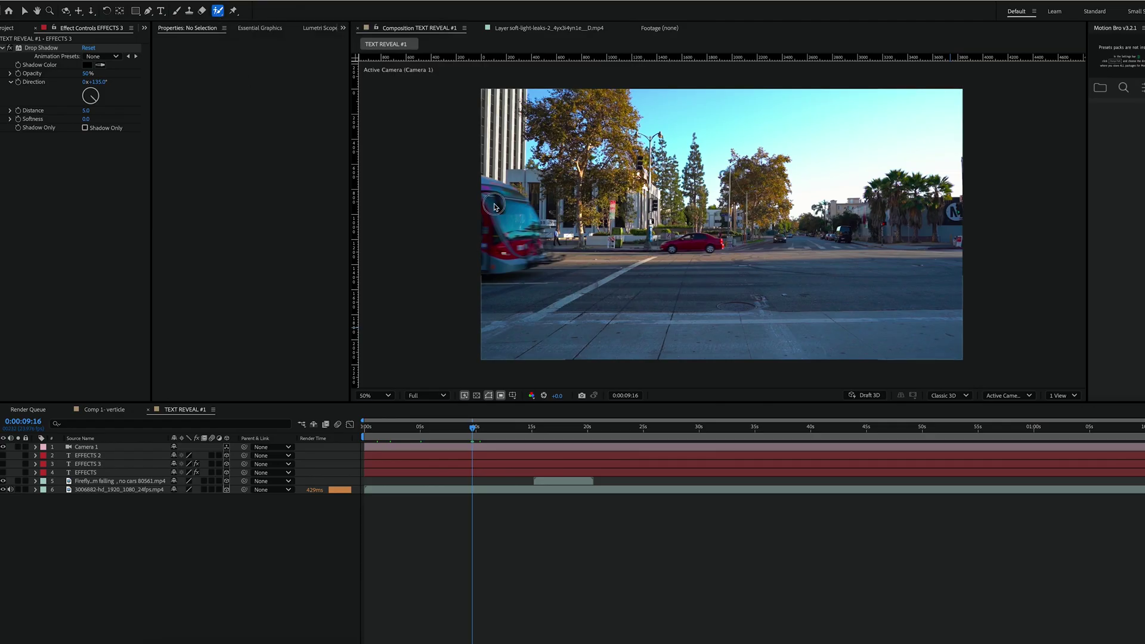
double_click(494, 206)
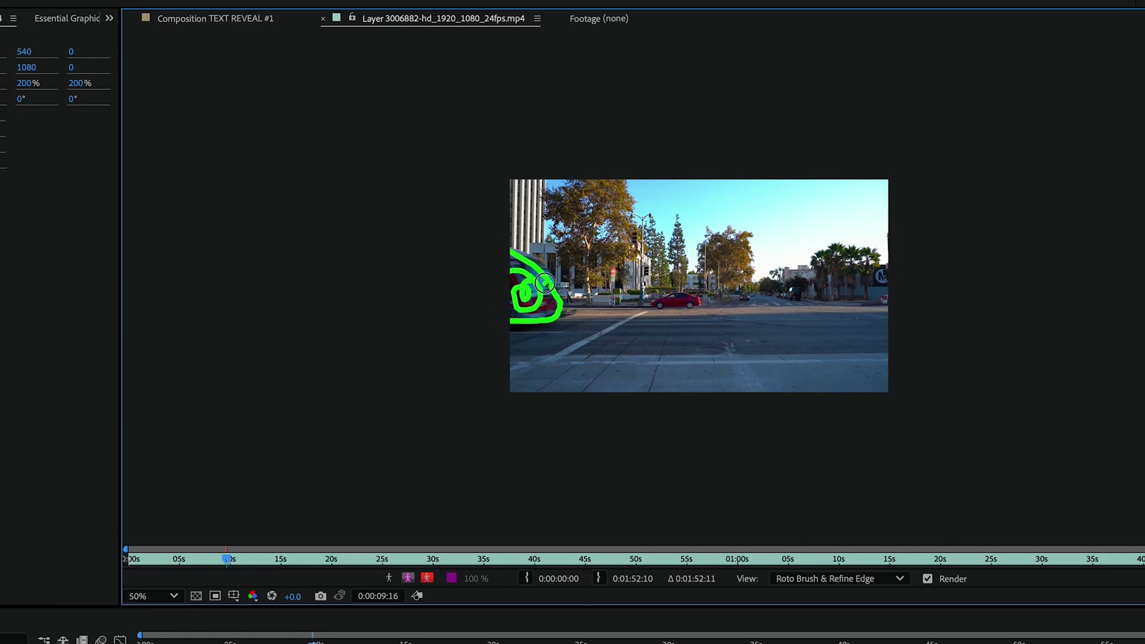
left_click_drag(544, 283, 543, 312)
Subtract the background around the front of the bus from the Roto Brush selection, and freeze the propagation
scroll(664, 323, "up", 1)
left_click_drag(374, 211, 435, 285)
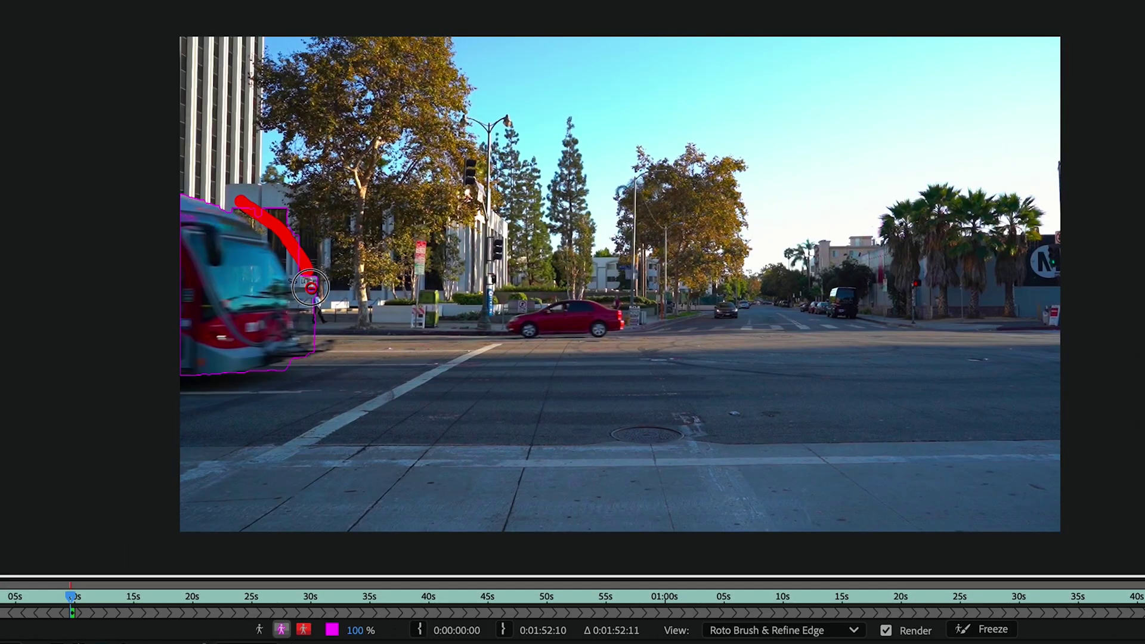
mouse_move(312, 288)
left_mouse_down()
mouse_move(309, 358)
mouse_move(281, 370)
left_mouse_up()
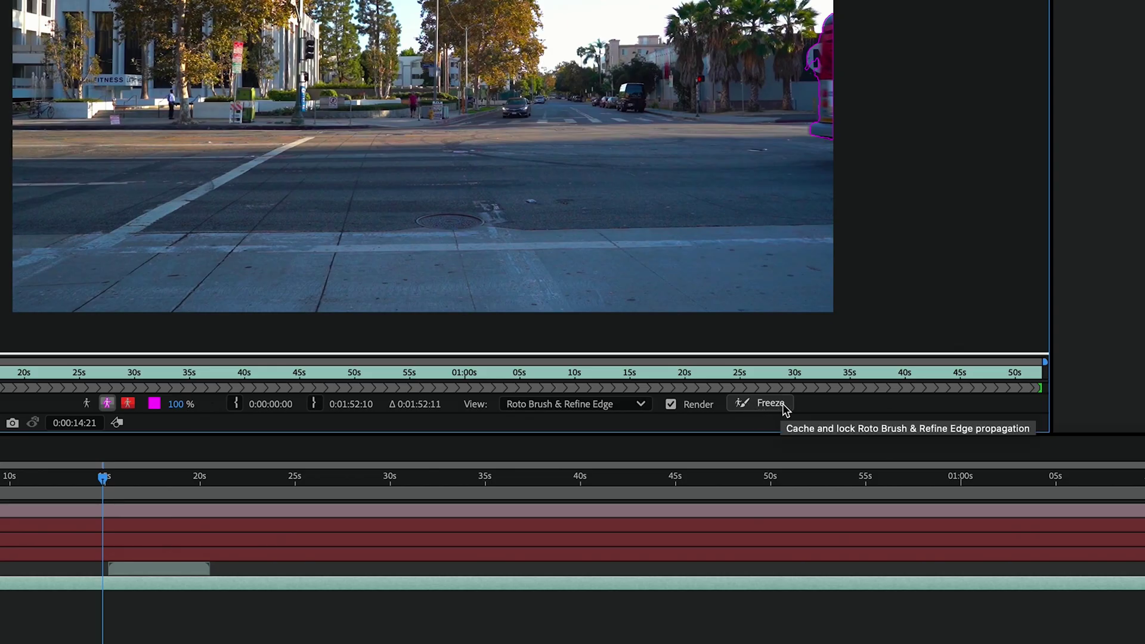
left_click(855, 373)
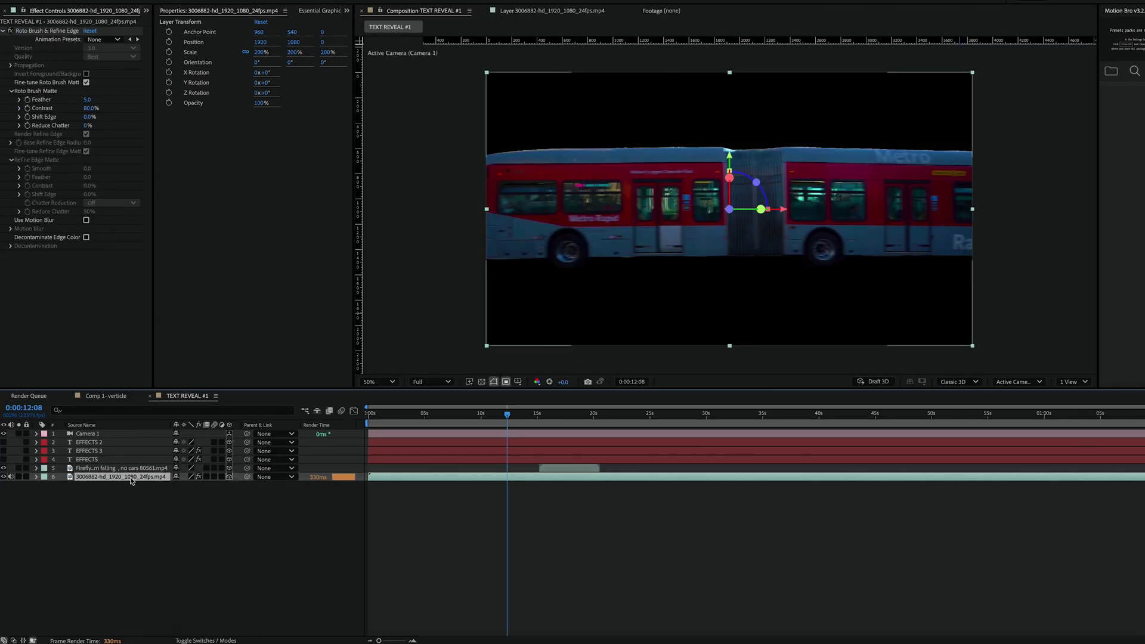
Duplicate the rotoscoped bus footage layer and delete the Roto Brush & Refine Edge effect from the lower copy
key("ctrl+d")
left_click(119, 485)
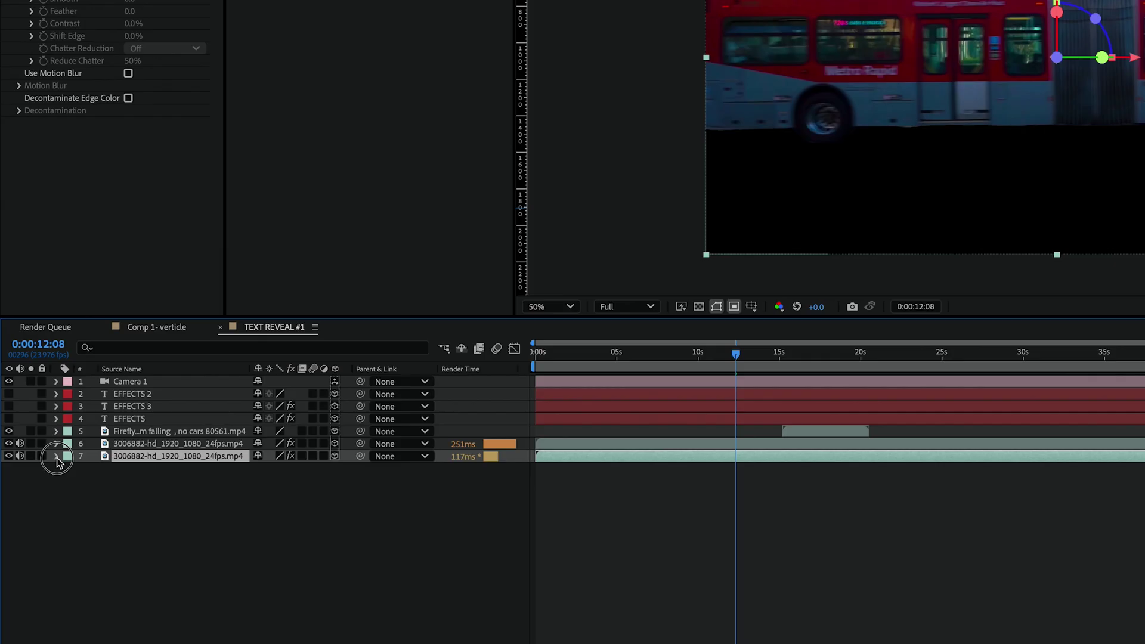
left_click(36, 485)
left_click(42, 500)
left_click(45, 502)
left_click(46, 494)
left_click(92, 471)
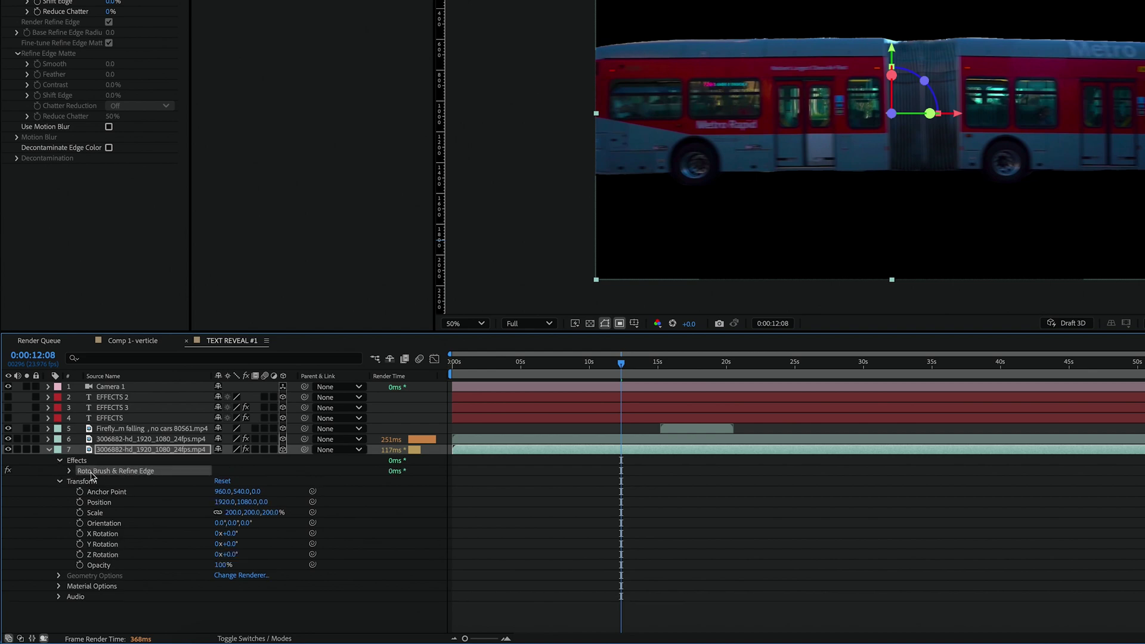
key("Delete")
Place the bus cutout layer between EFFECTS 3 and EFFECTS, and make the text layers visible again
mouse_move(135, 439)
left_mouse_down()
mouse_move(131, 429)
mouse_move(107, 460)
left_mouse_up()
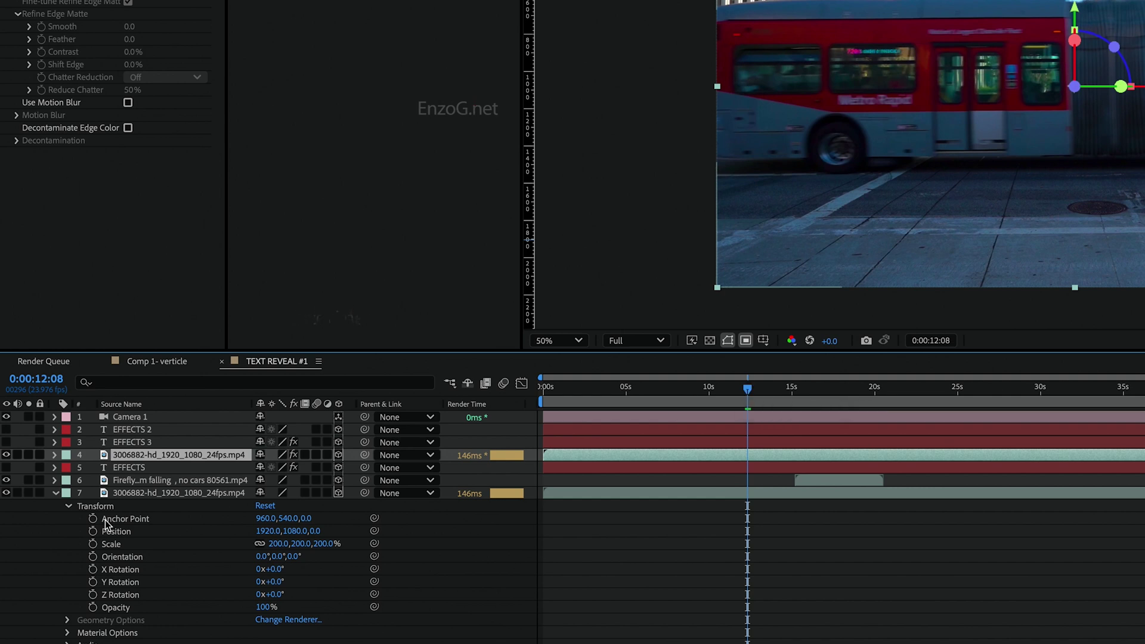
left_click(6, 468)
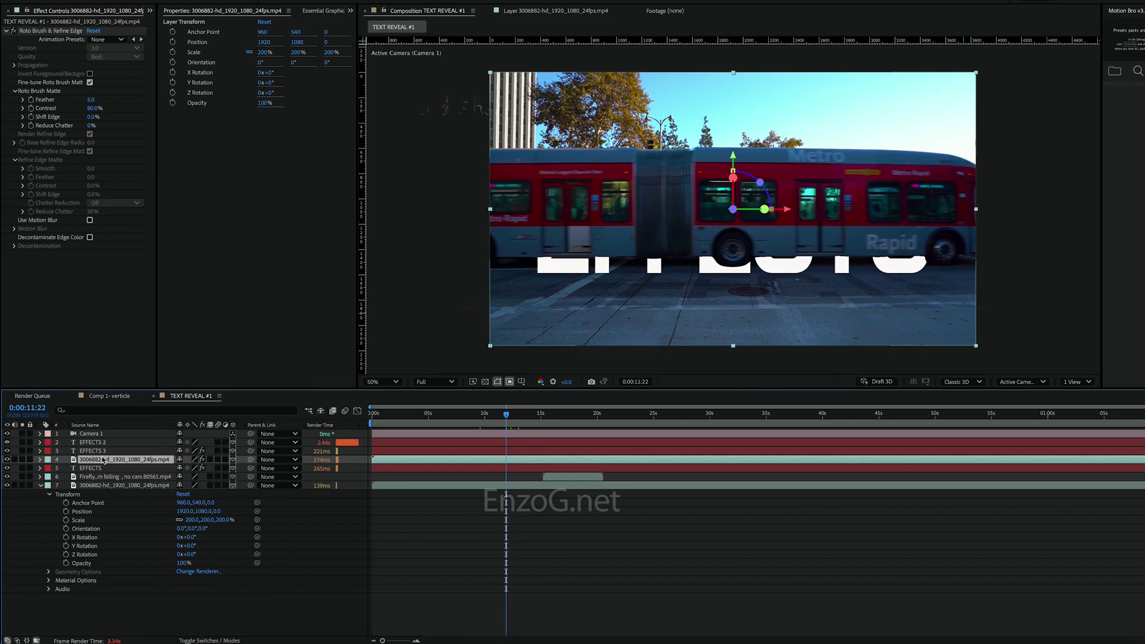
Set the stroke width of the EFFECTS 3 outline text to 9 px
left_click(100, 452)
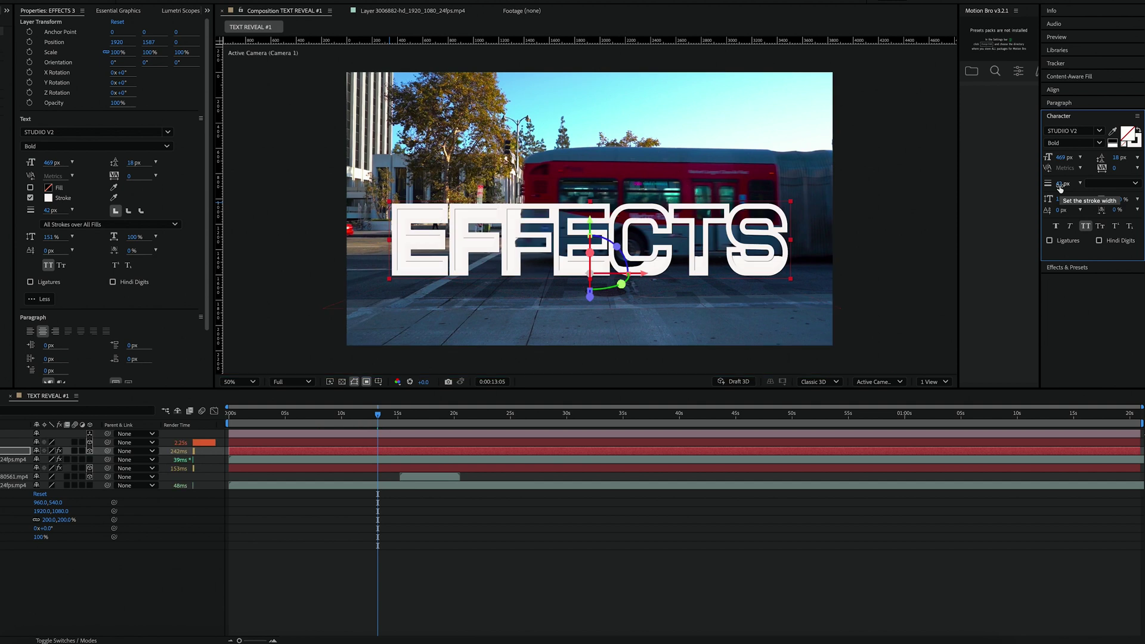
left_click_drag(1061, 187, 1064, 187)
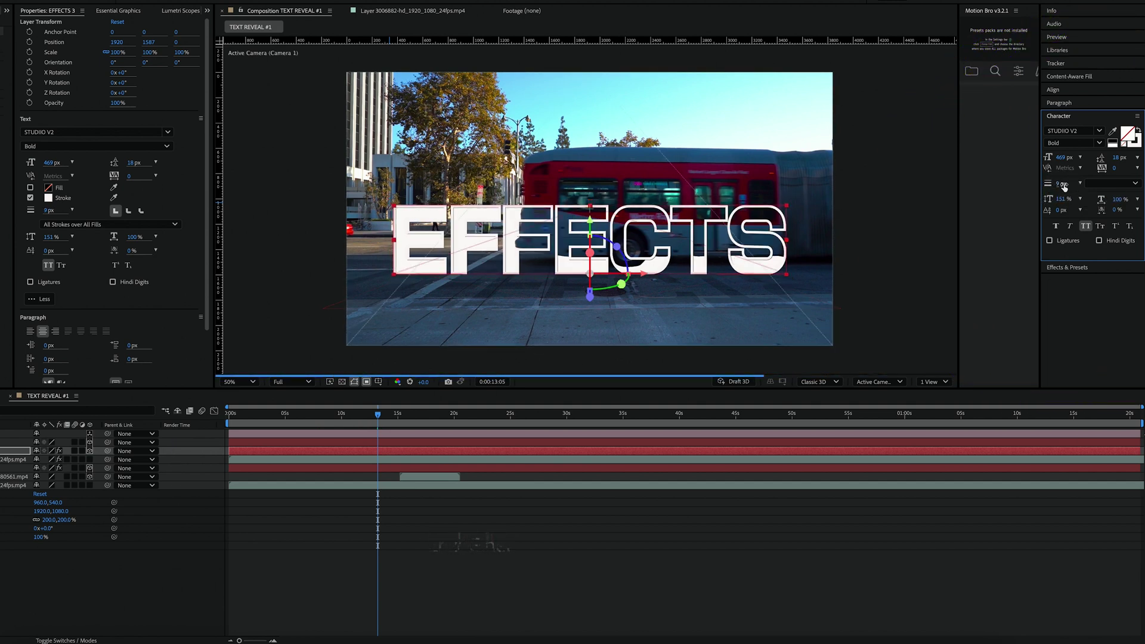
left_click(523, 572)
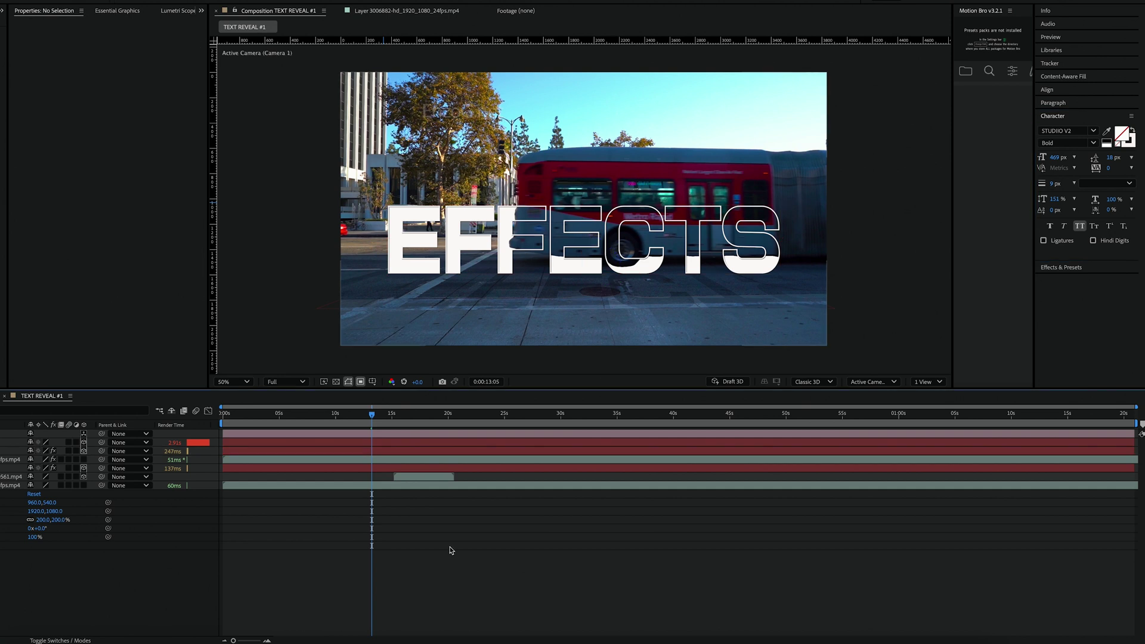
Add an orange point light that casts shadows, with 77% intensity and 187% shadow darkness
left_click(360, 414)
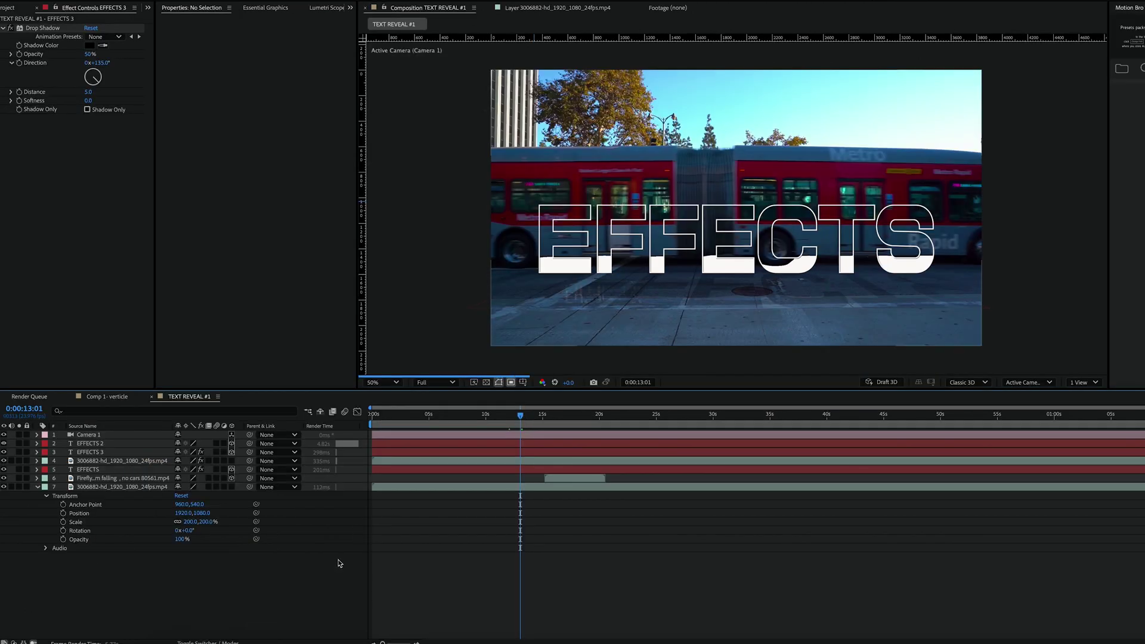
right_click(173, 508)
mouse_move(227, 513)
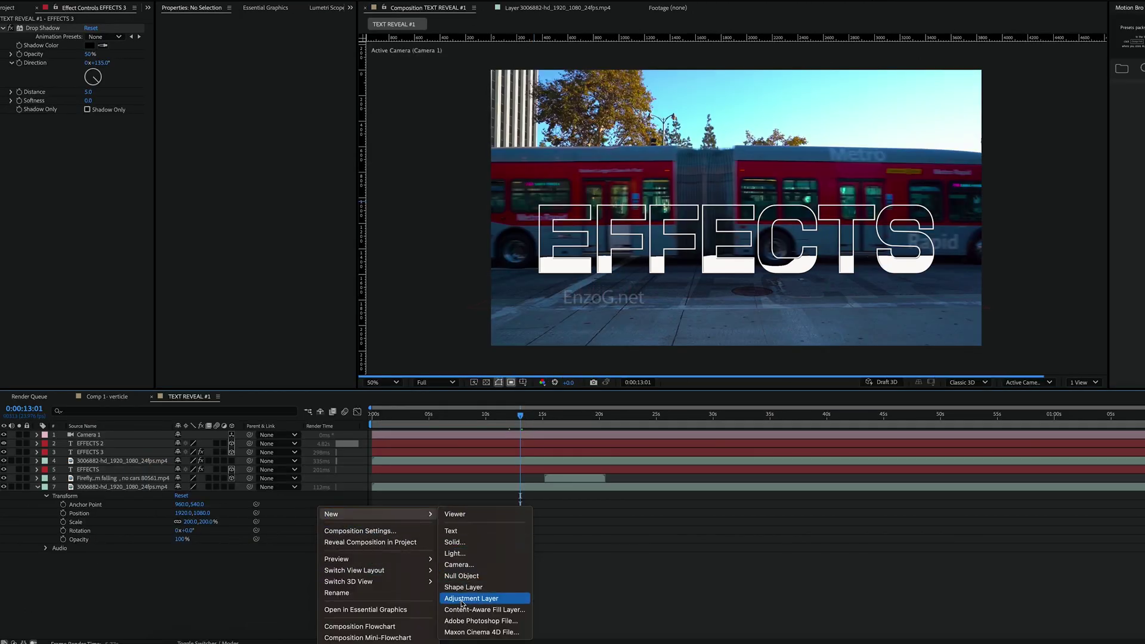
left_click(464, 554)
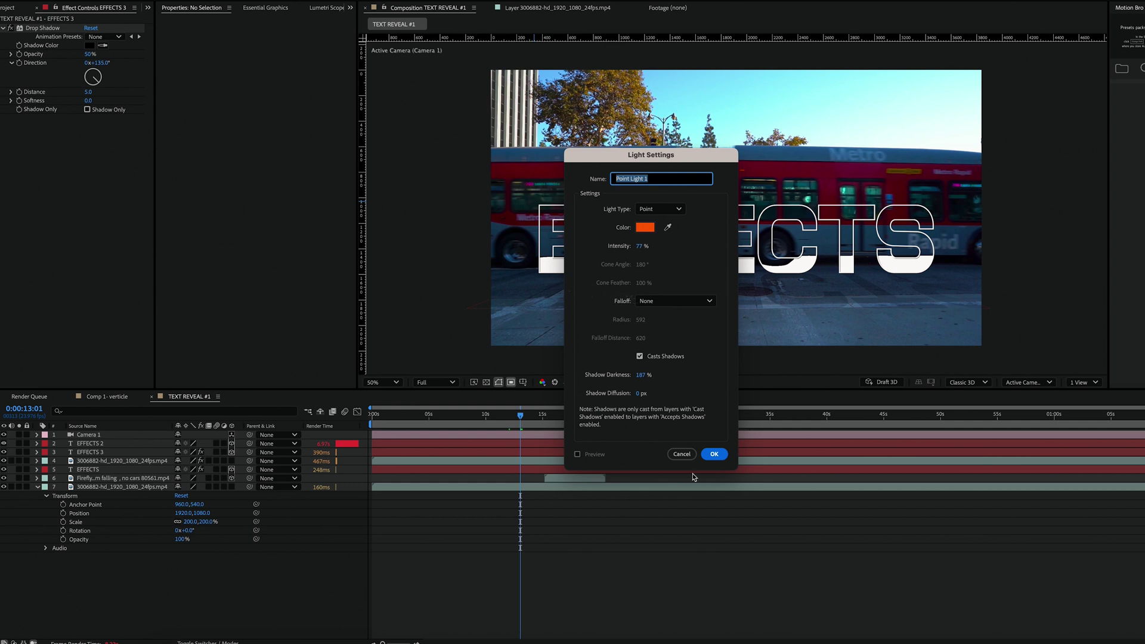
left_click(714, 455)
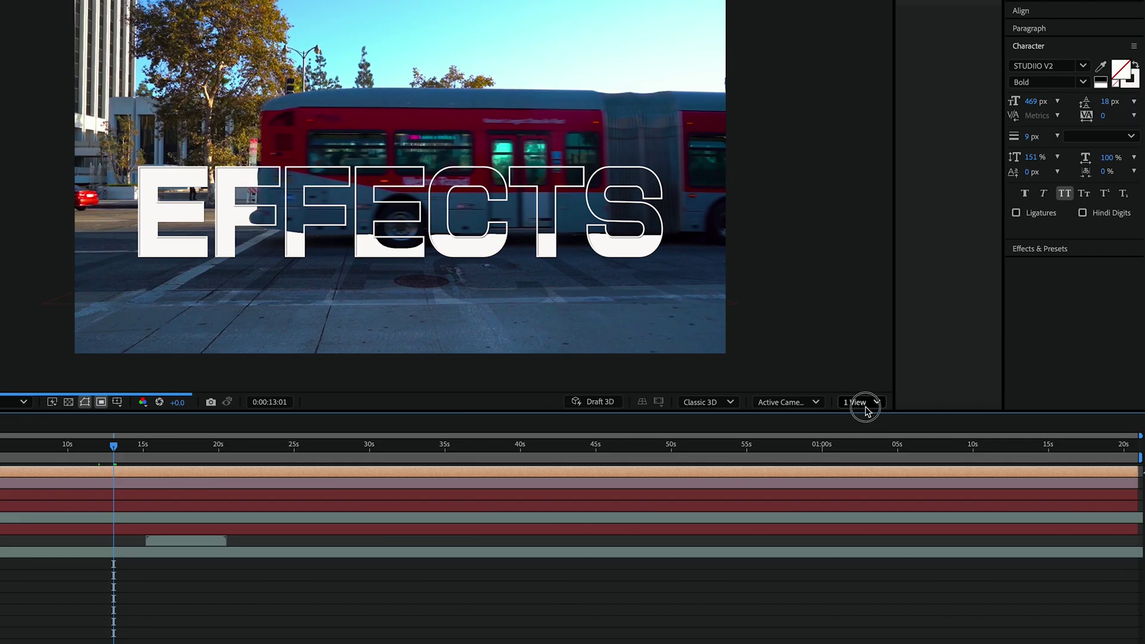
Switch the composition to two views and move the point light in the Top view to about X 3664, Z -373, by the text's right end
left_click(865, 407)
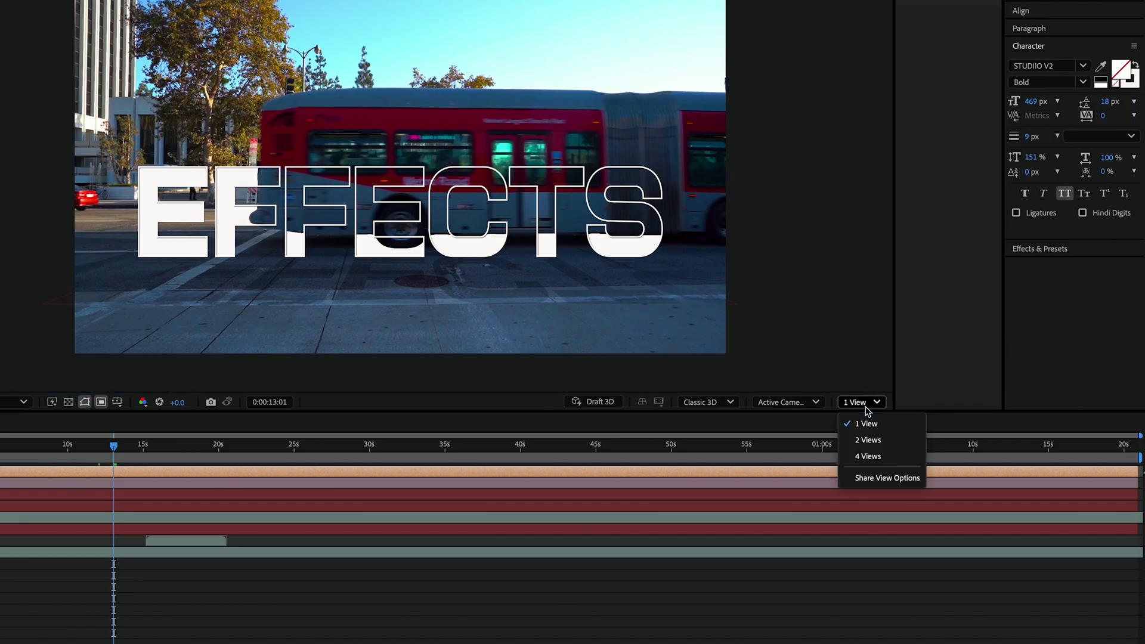
left_click(868, 440)
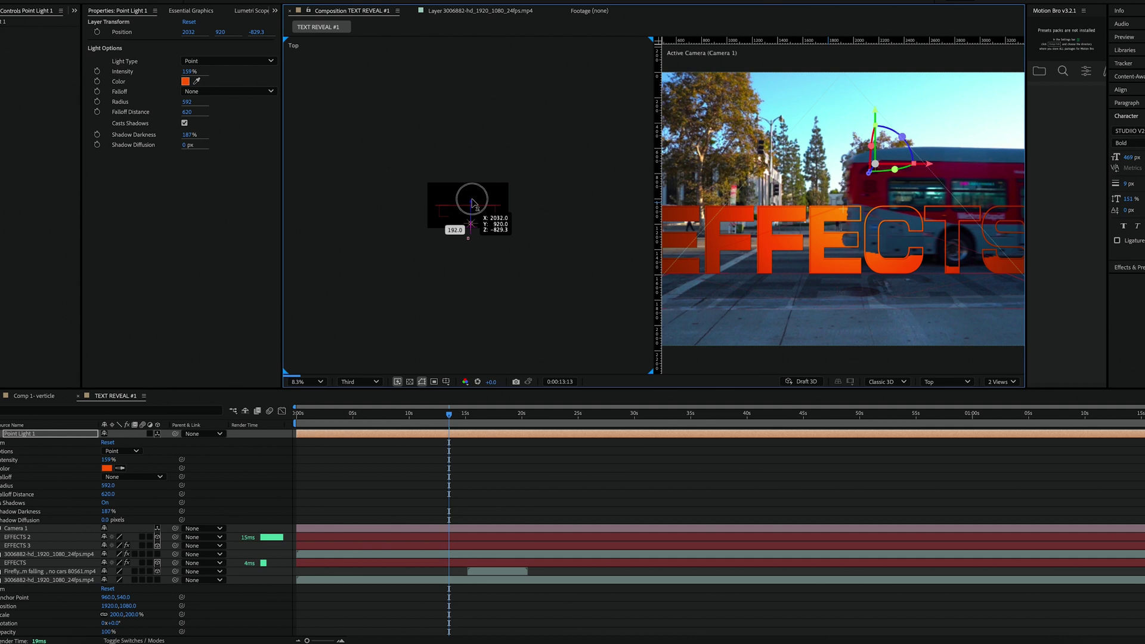
left_click_drag(472, 198, 472, 194)
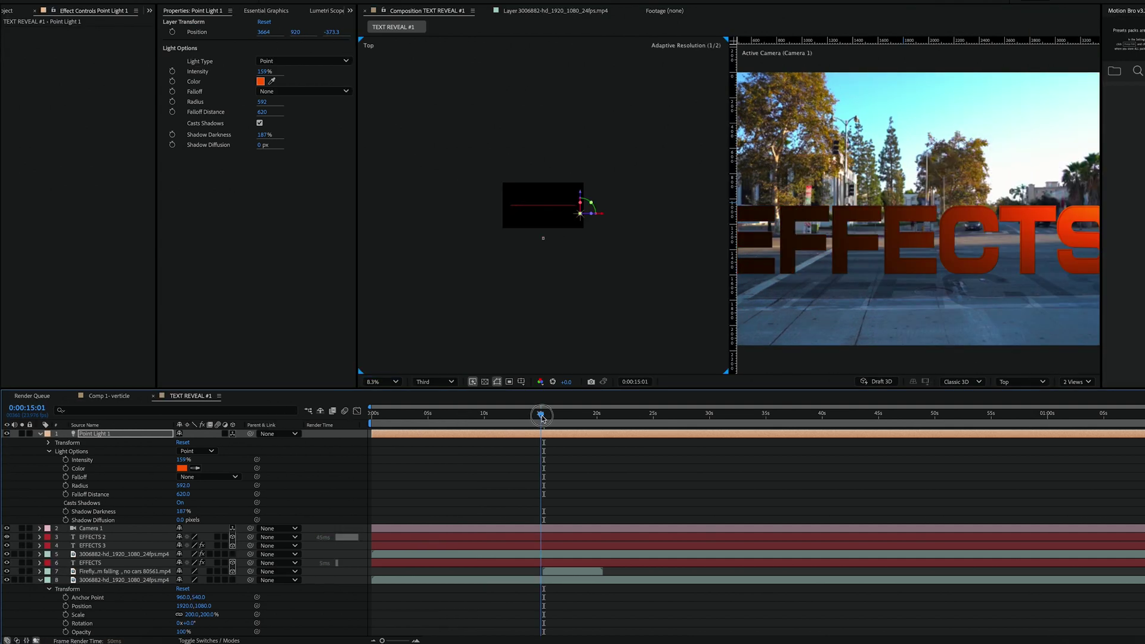
Set a Position keyframe for the point light at 0:00:15:04
left_click_drag(541, 416, 542, 416)
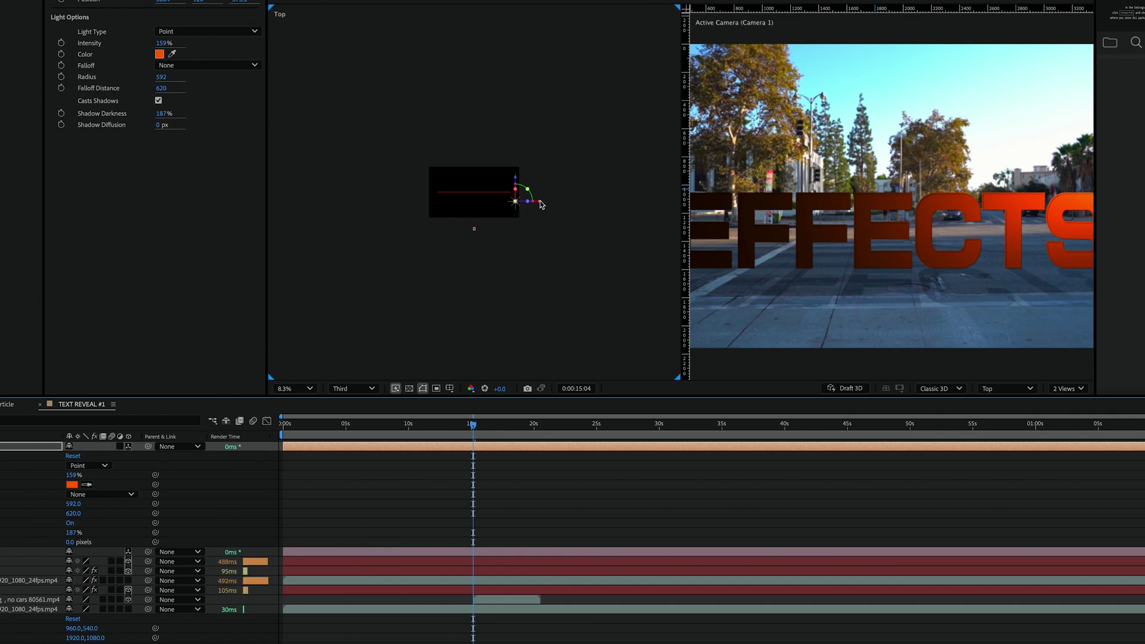
left_click(55, 461)
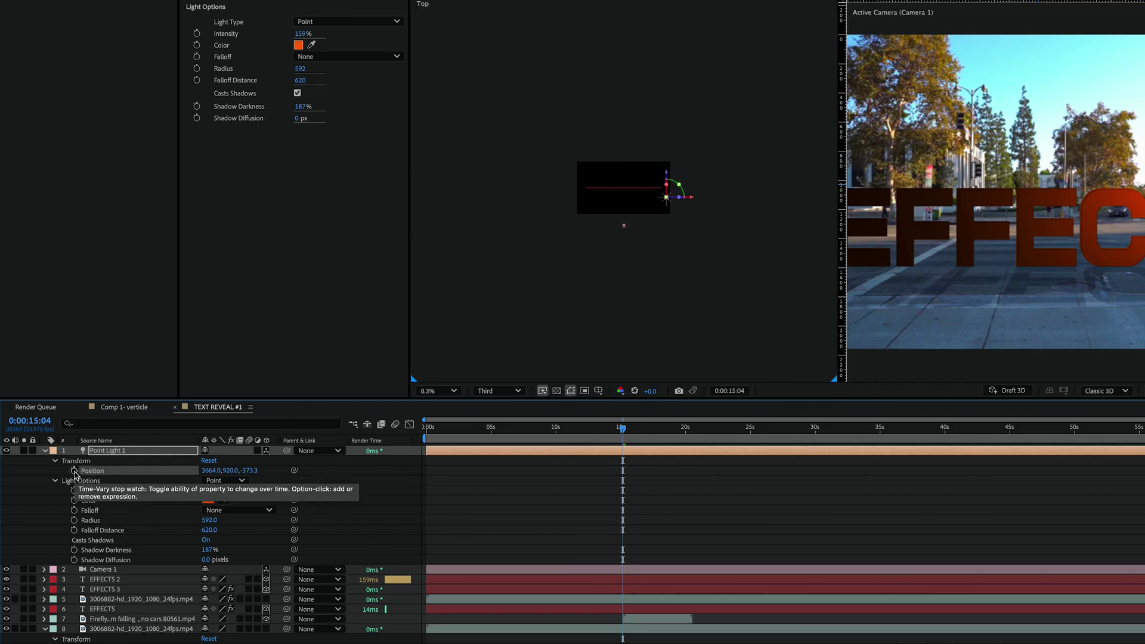
left_click(75, 471)
At 0:00:09:04, keyframe the point light beyond the left end of the text, and trim its layer to end at 0:00:15:04
left_click_drag(623, 427, 597, 431)
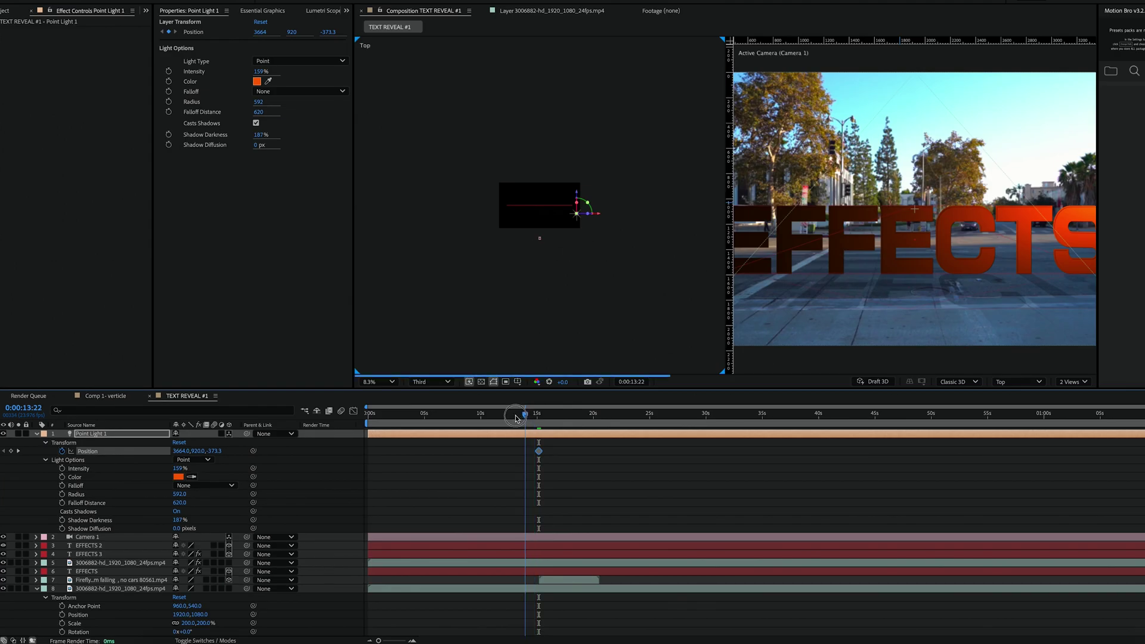
left_click_drag(507, 417, 473, 416)
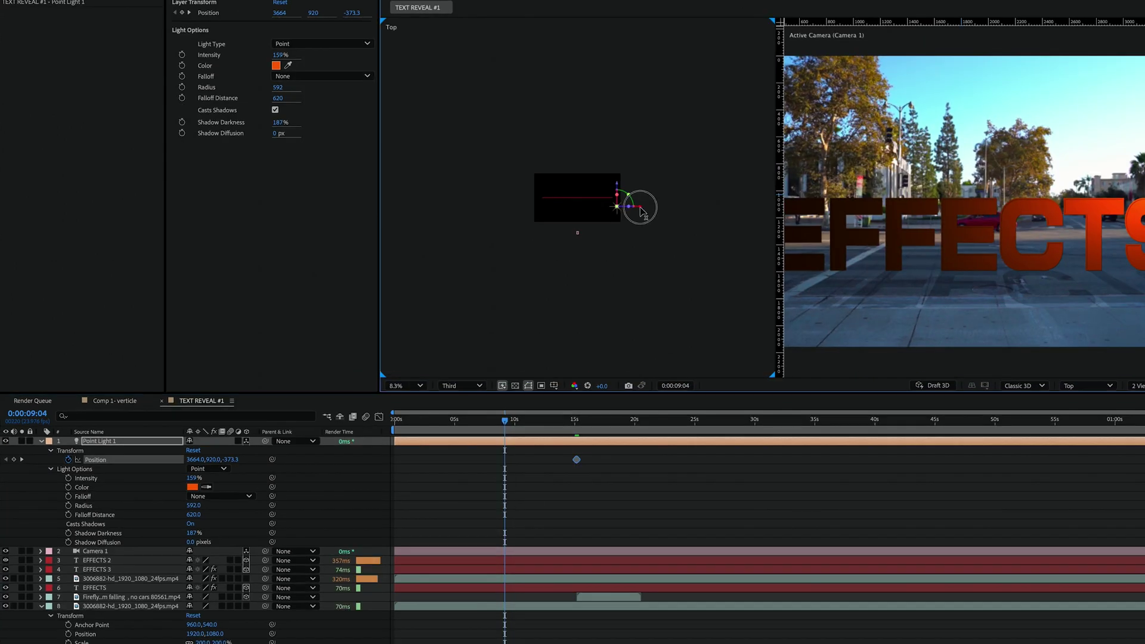
left_click_drag(612, 212, 519, 211)
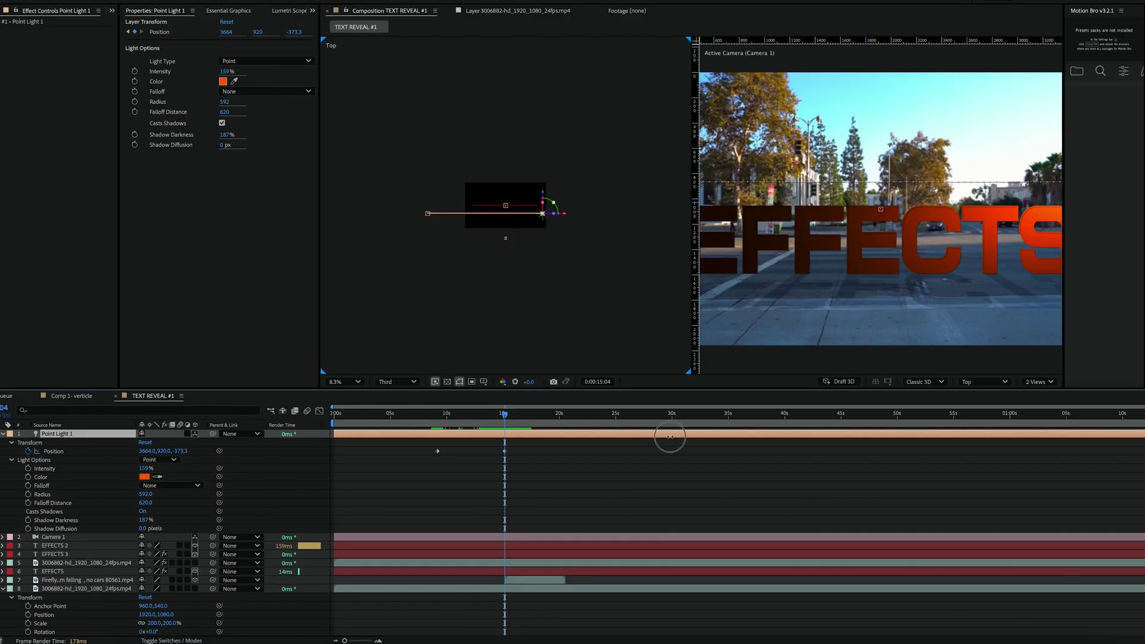
left_click_drag(670, 437, 504, 439)
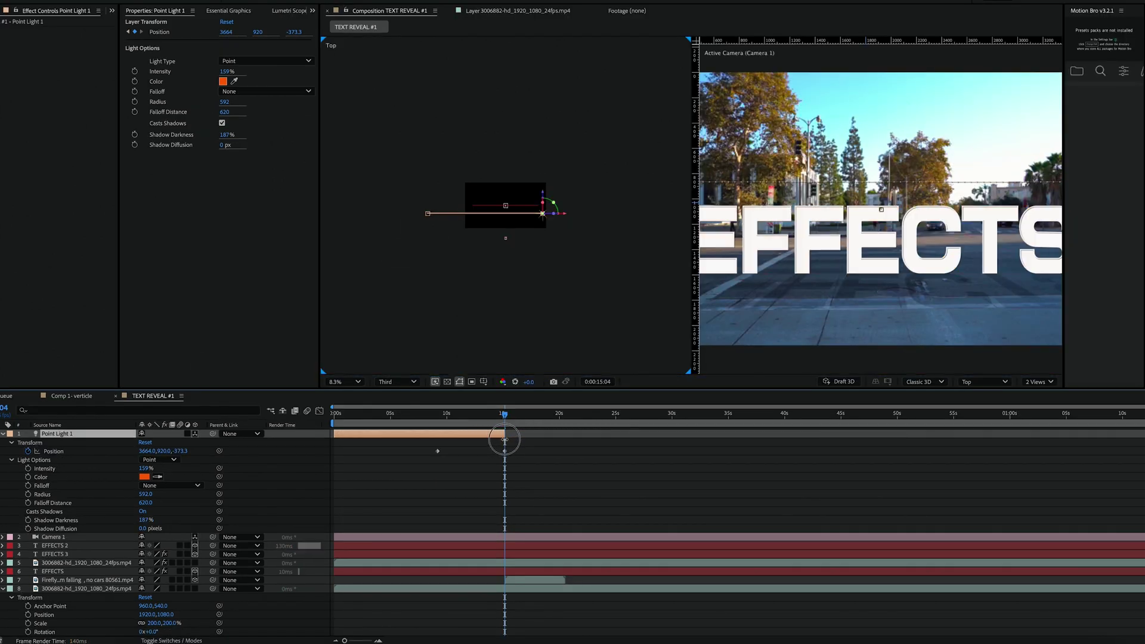